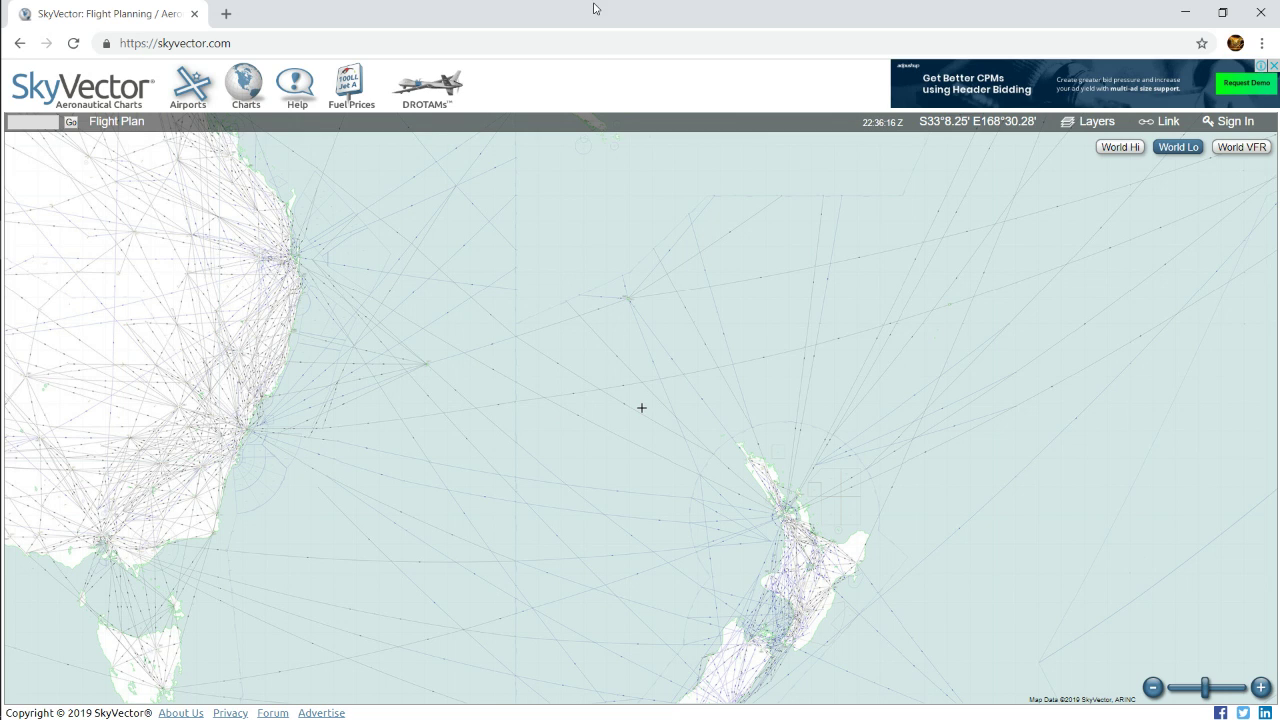
# Zoom the World Lo chart out to the world, then back in centred on Brisbane
pyautogui.moveTo(362, 429); pyautogui.dragTo(834, 577)
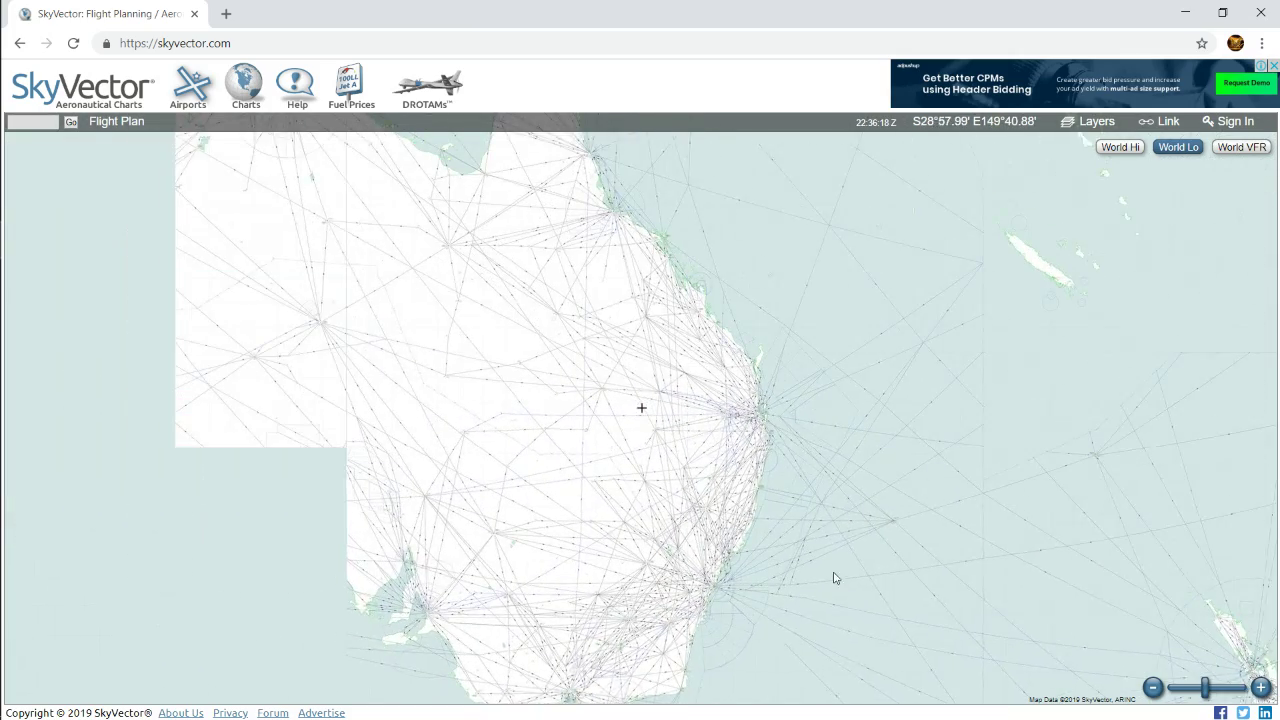
pyautogui.scroll(-4, 680, 457)
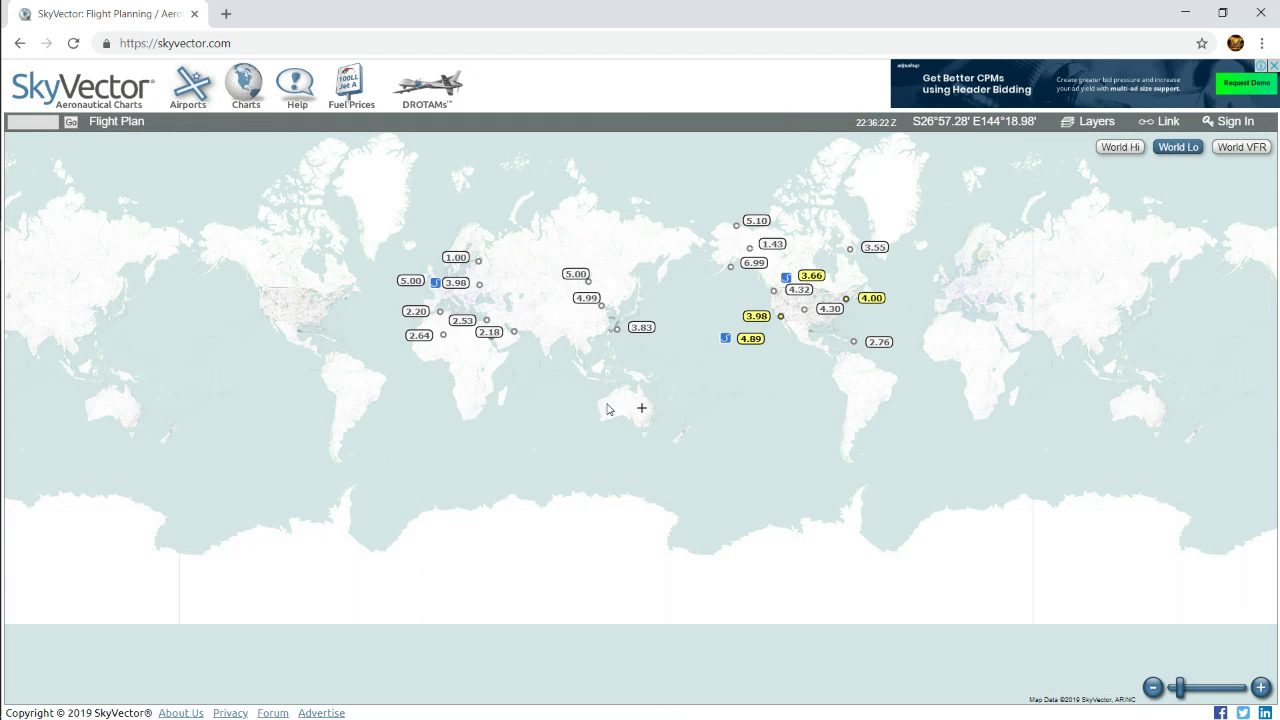
pyautogui.scroll(1, 607, 409)
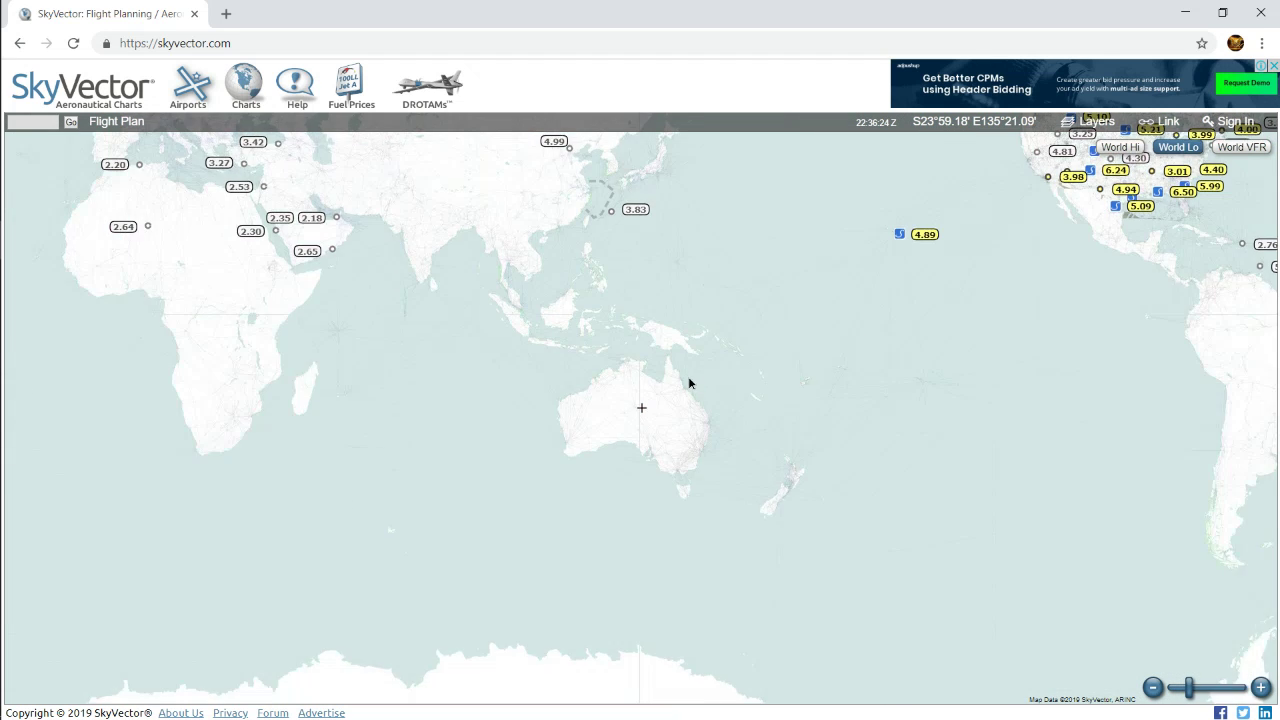
pyautogui.moveTo(688, 383); pyautogui.dragTo(589, 337)
pyautogui.scroll(3, 591, 360)
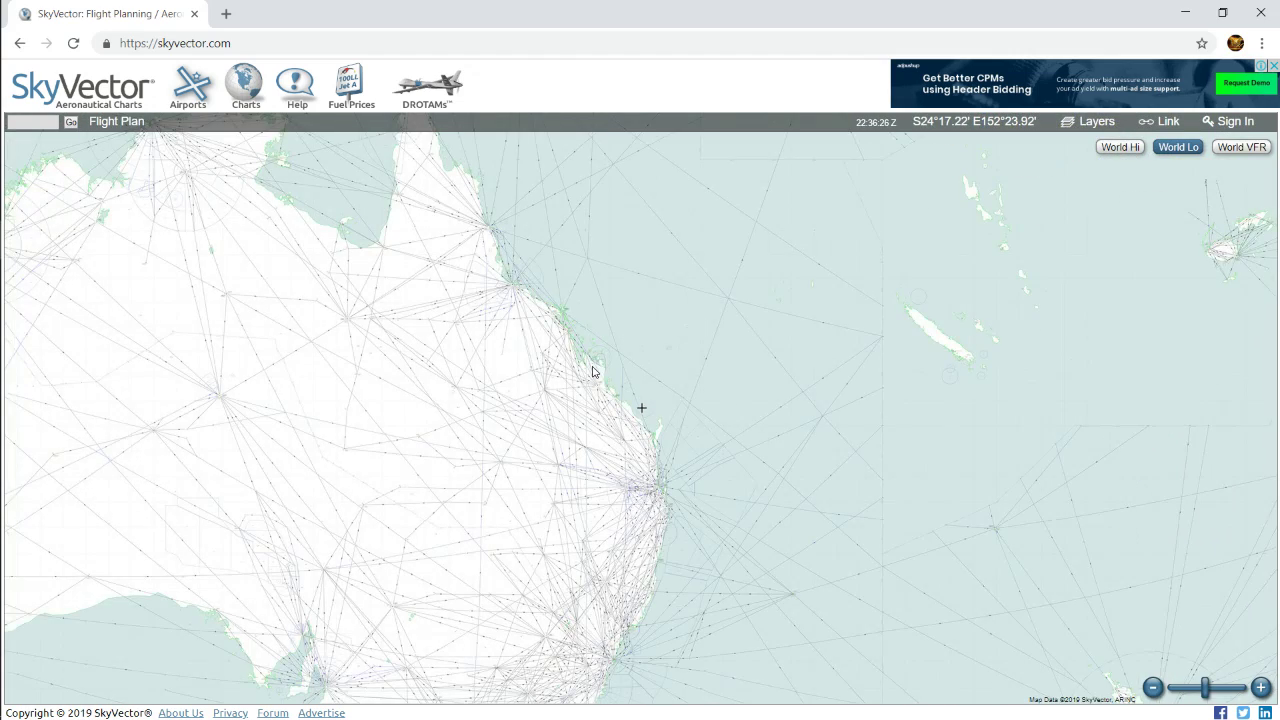
pyautogui.scroll(3, 606, 383)
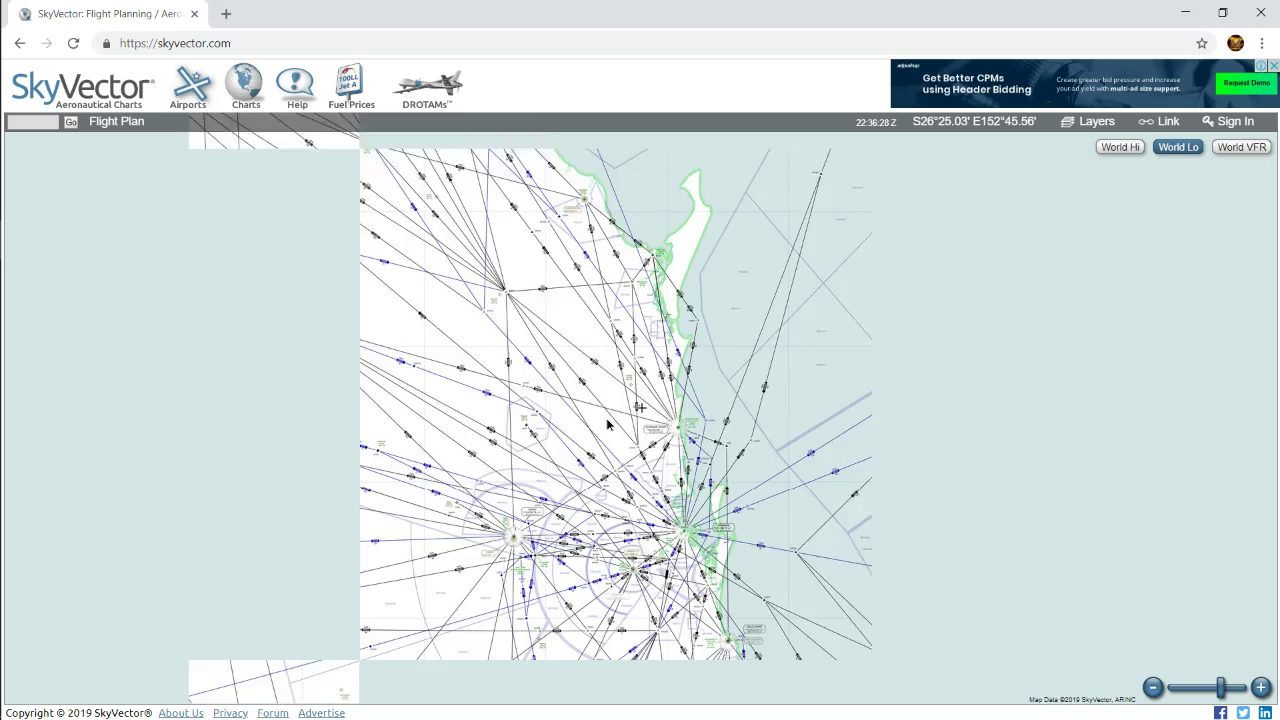
pyautogui.scroll(1, 607, 424)
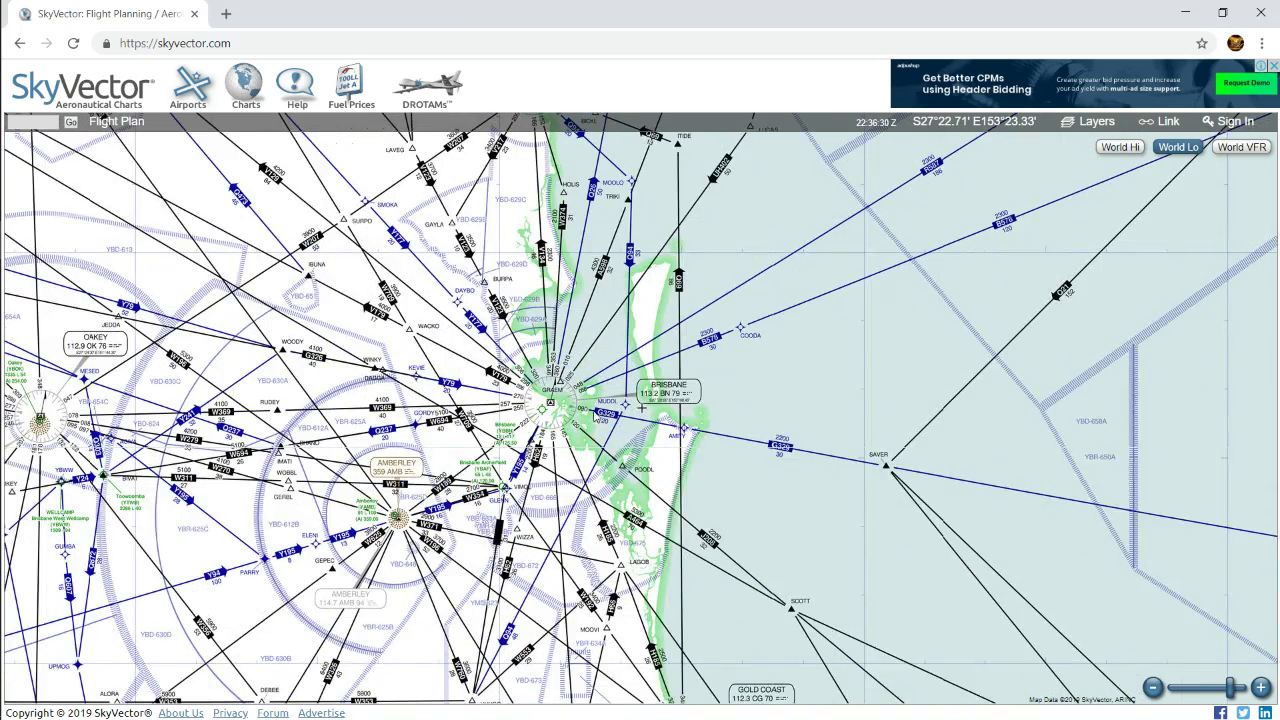
pyautogui.moveTo(596, 412); pyautogui.dragTo(677, 405)
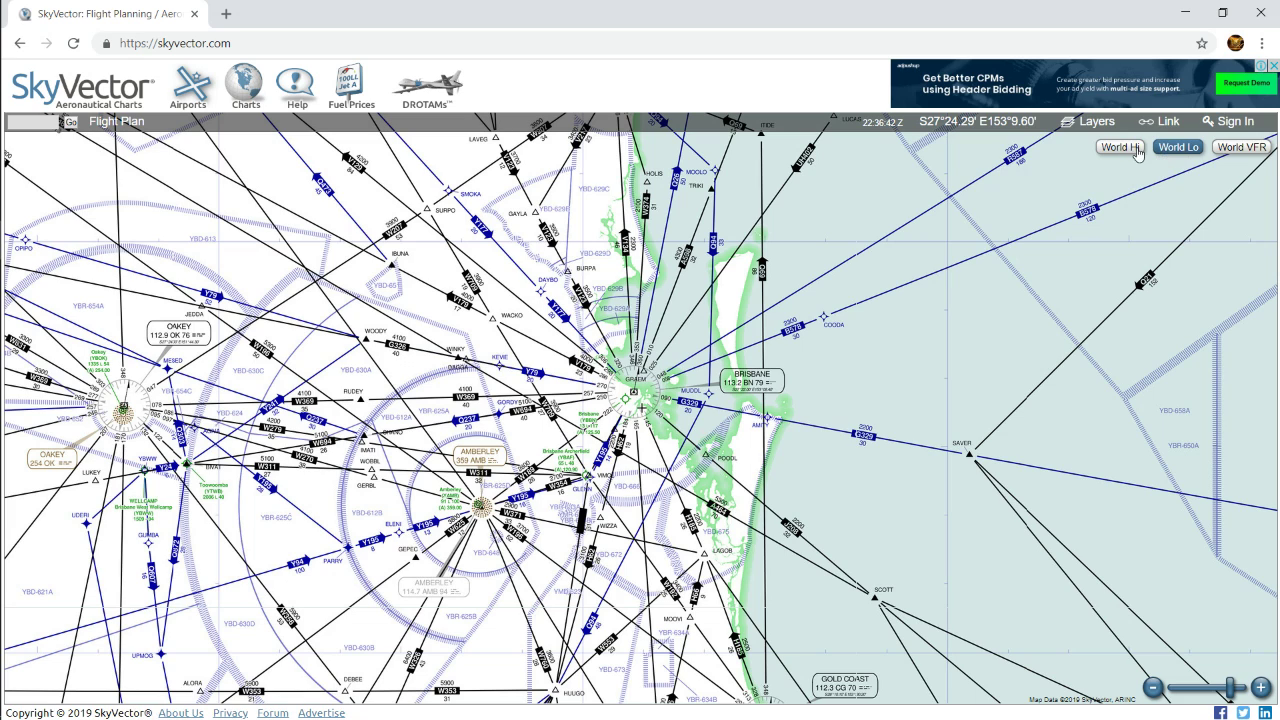
# Compare the Brisbane area on the World Hi and World VFR charts
pyautogui.click(1122, 148)
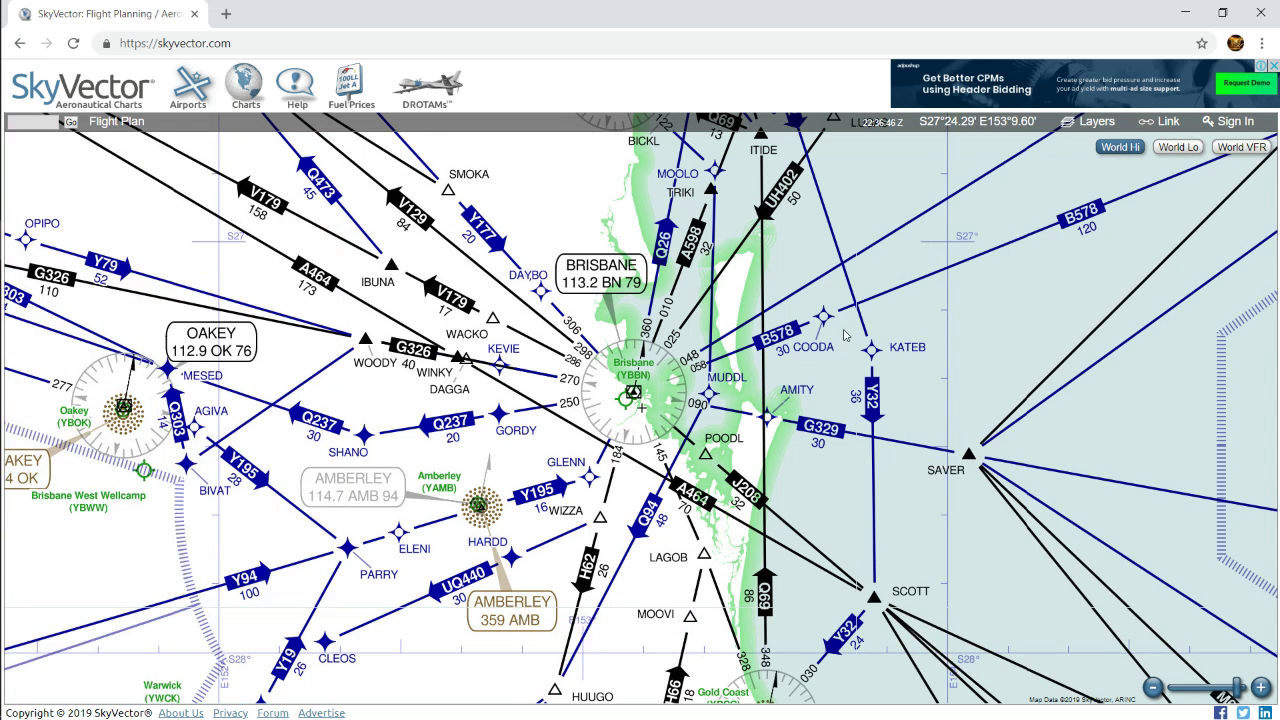
pyautogui.scroll(-1, 810, 365)
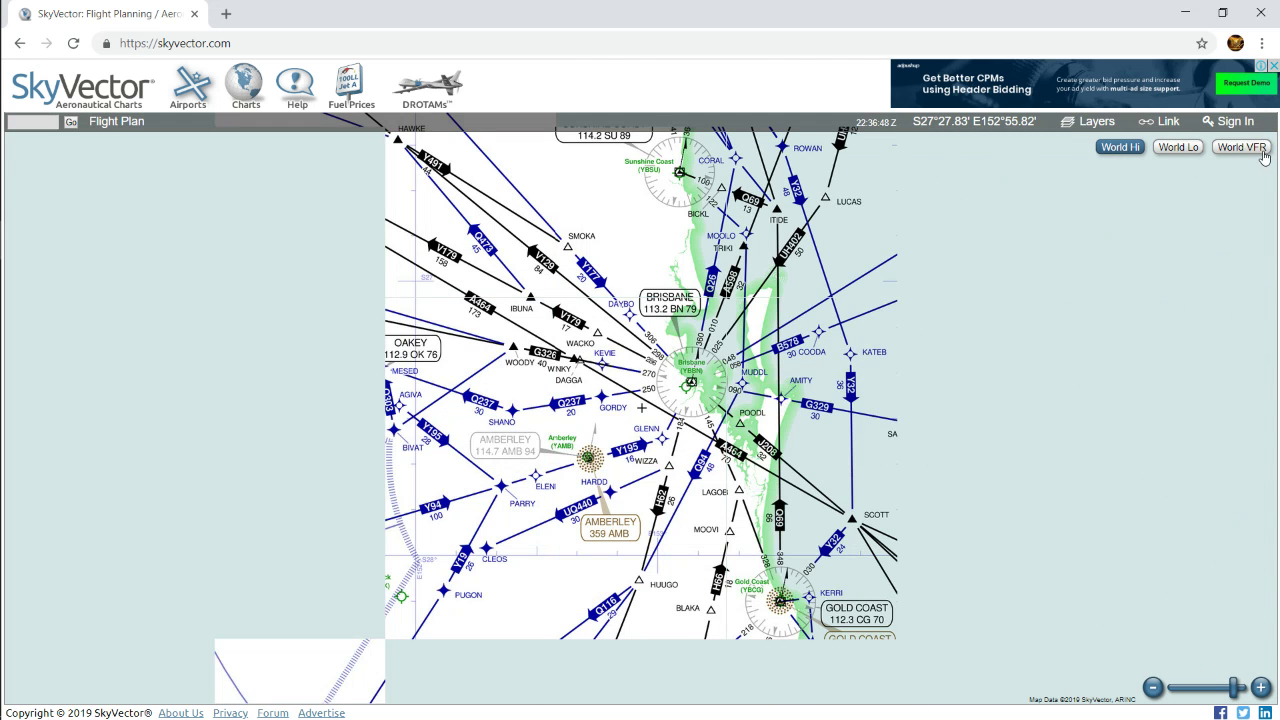
pyautogui.click(1250, 149)
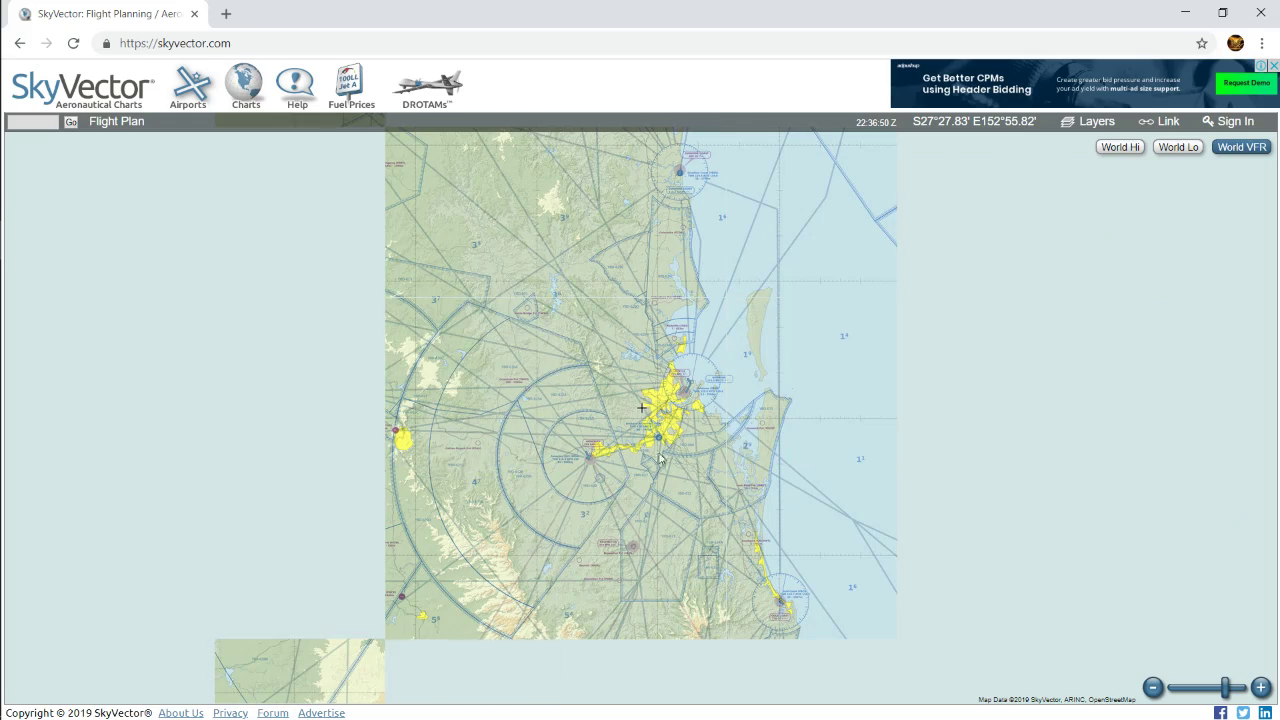
pyautogui.moveTo(659, 470); pyautogui.dragTo(552, 266)
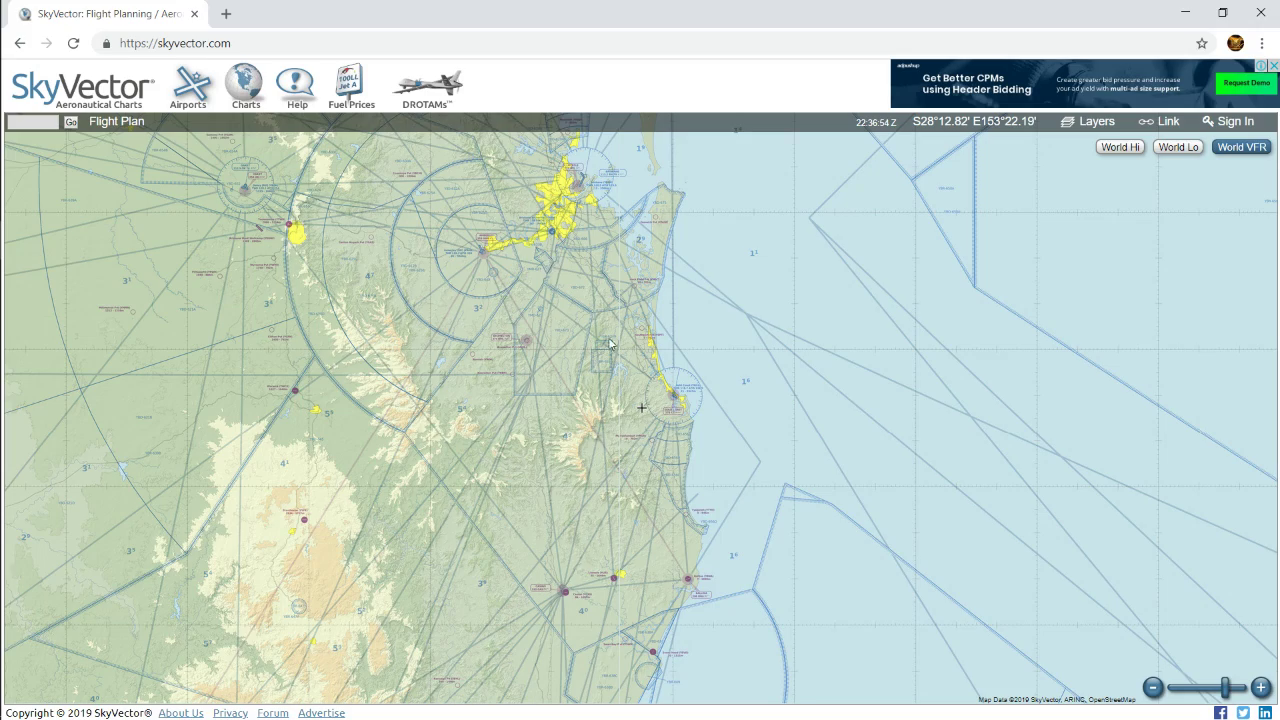
pyautogui.moveTo(609, 344); pyautogui.dragTo(613, 463)
# Return to the World Lo chart at a wider view of the south-east Queensland coast
pyautogui.click(1180, 150)
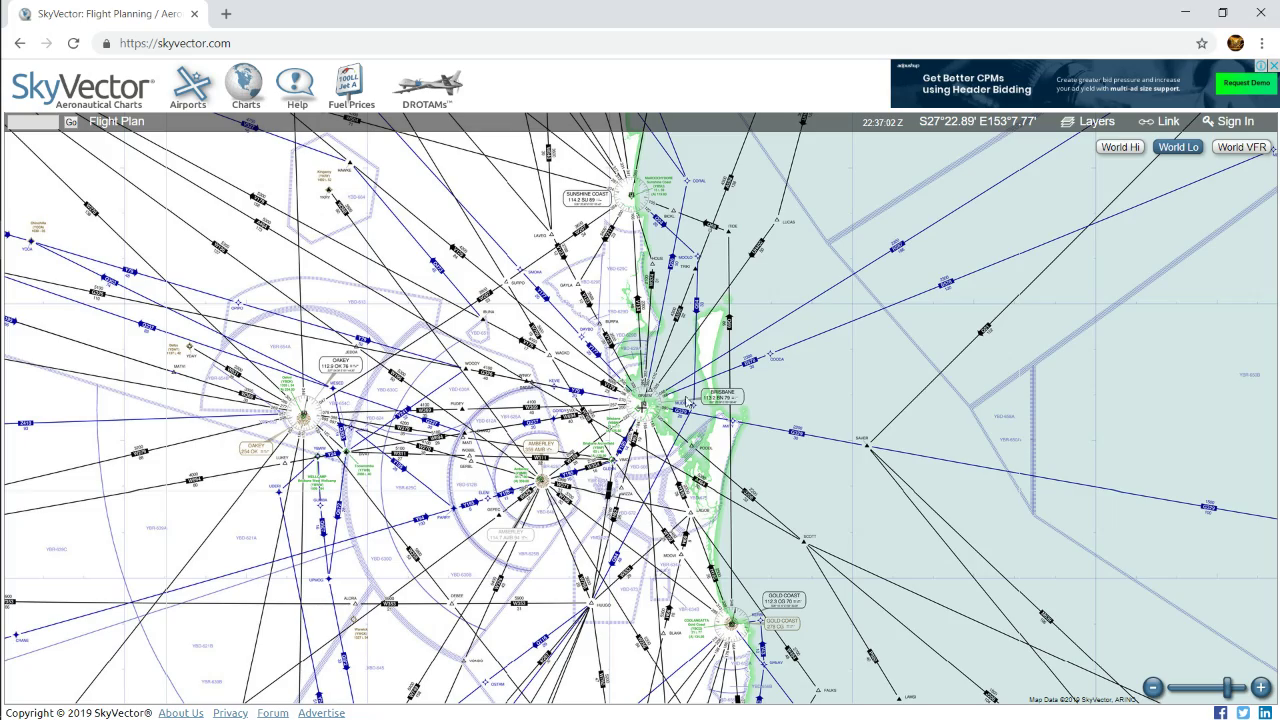
pyautogui.scroll(2, 646, 402)
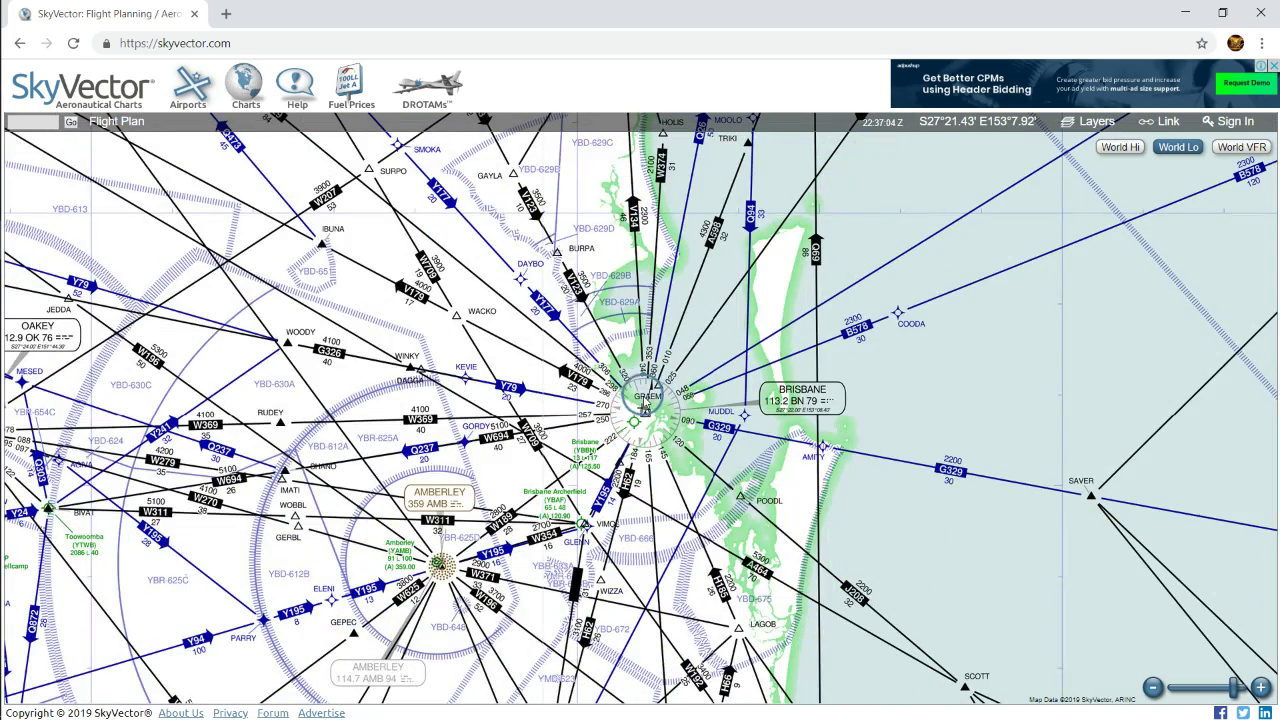
pyautogui.scroll(-2, 646, 404)
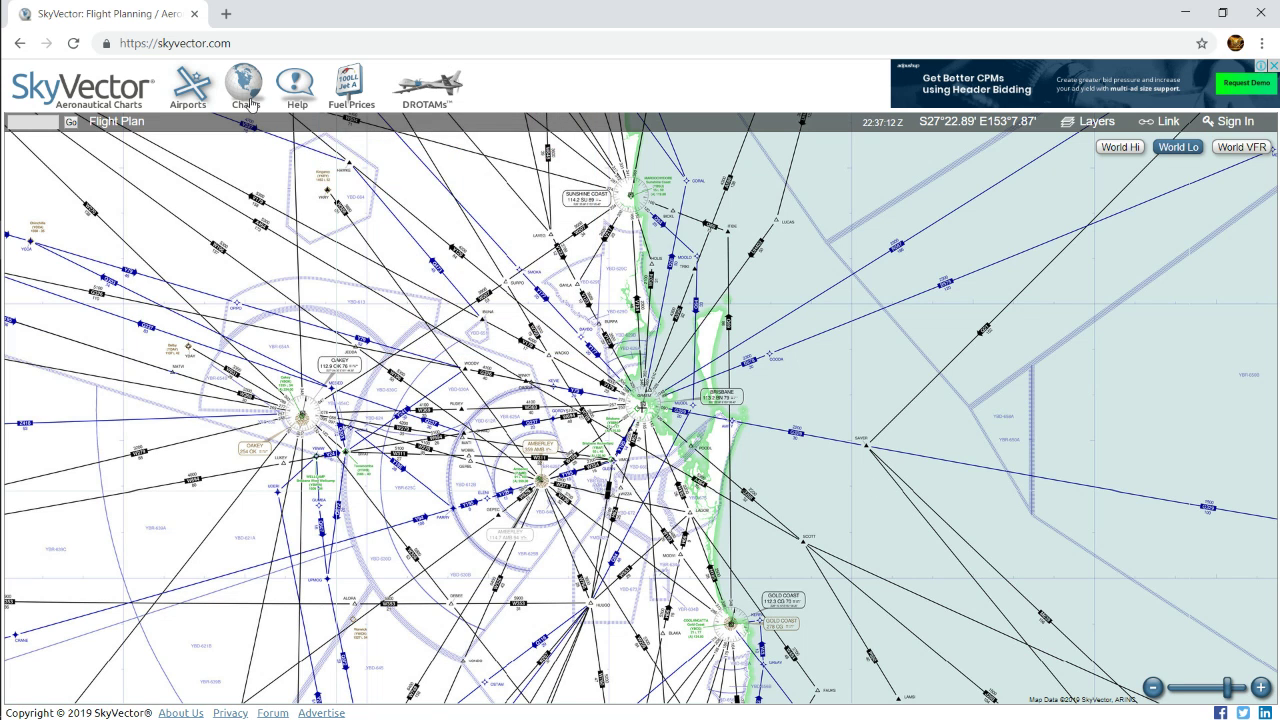
# Jump to the US Enroute L-11 chart over Kansas, then the L-6 chart near El Paso
pyautogui.moveTo(250, 105)
pyautogui.click(330, 300)
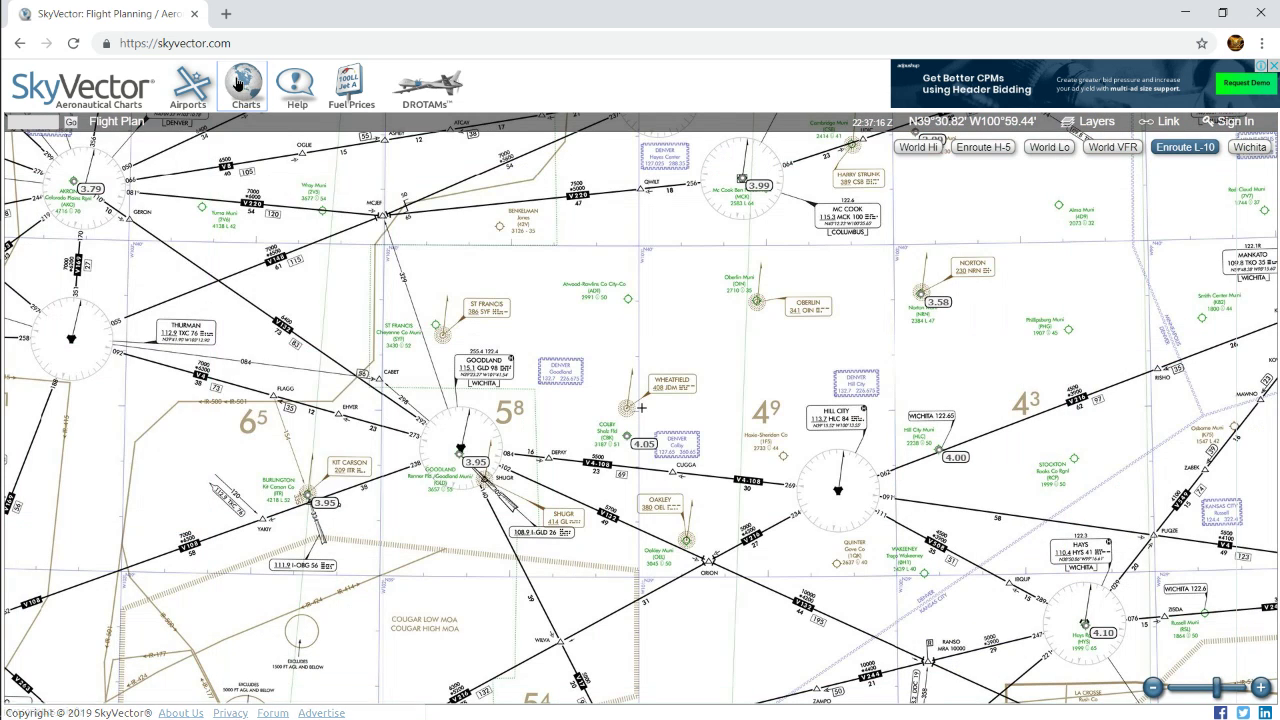
pyautogui.moveTo(240, 85)
pyautogui.click(288, 398)
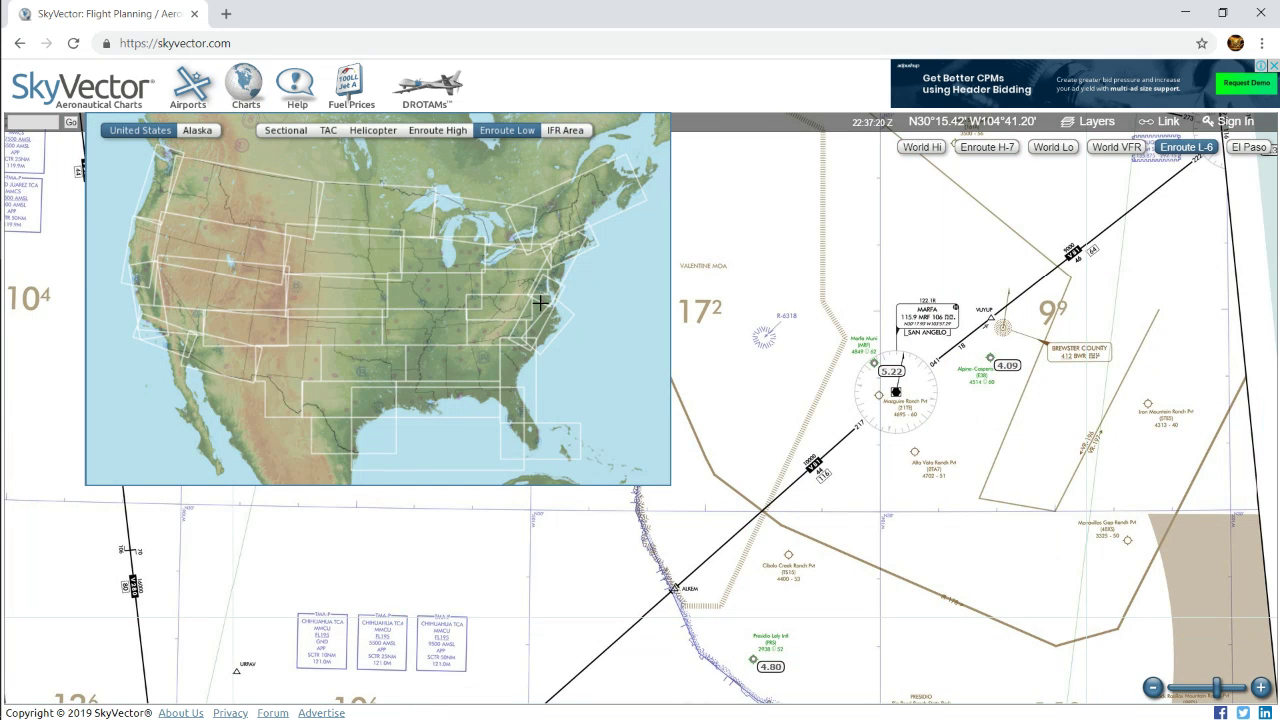
# Preview IFR Area, Enroute High and Sectional coverage, settling on Alaska's sectionals
pyautogui.click(565, 130)
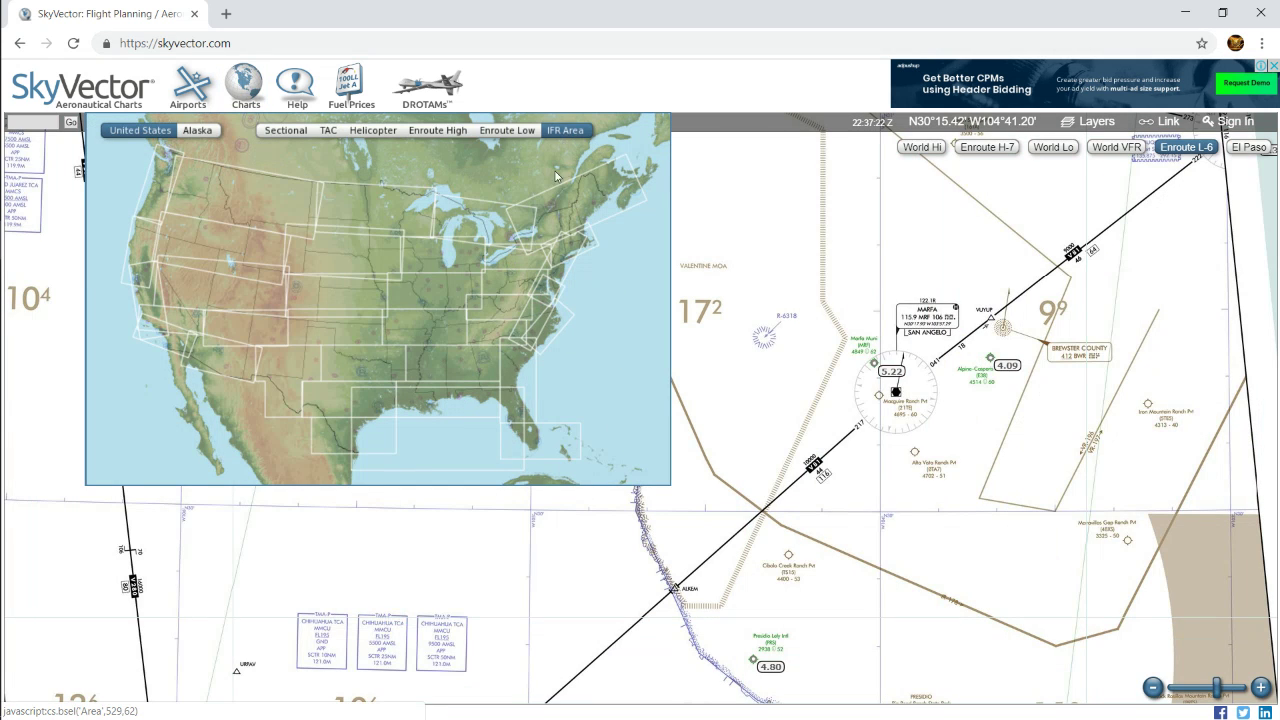
pyautogui.click(437, 130)
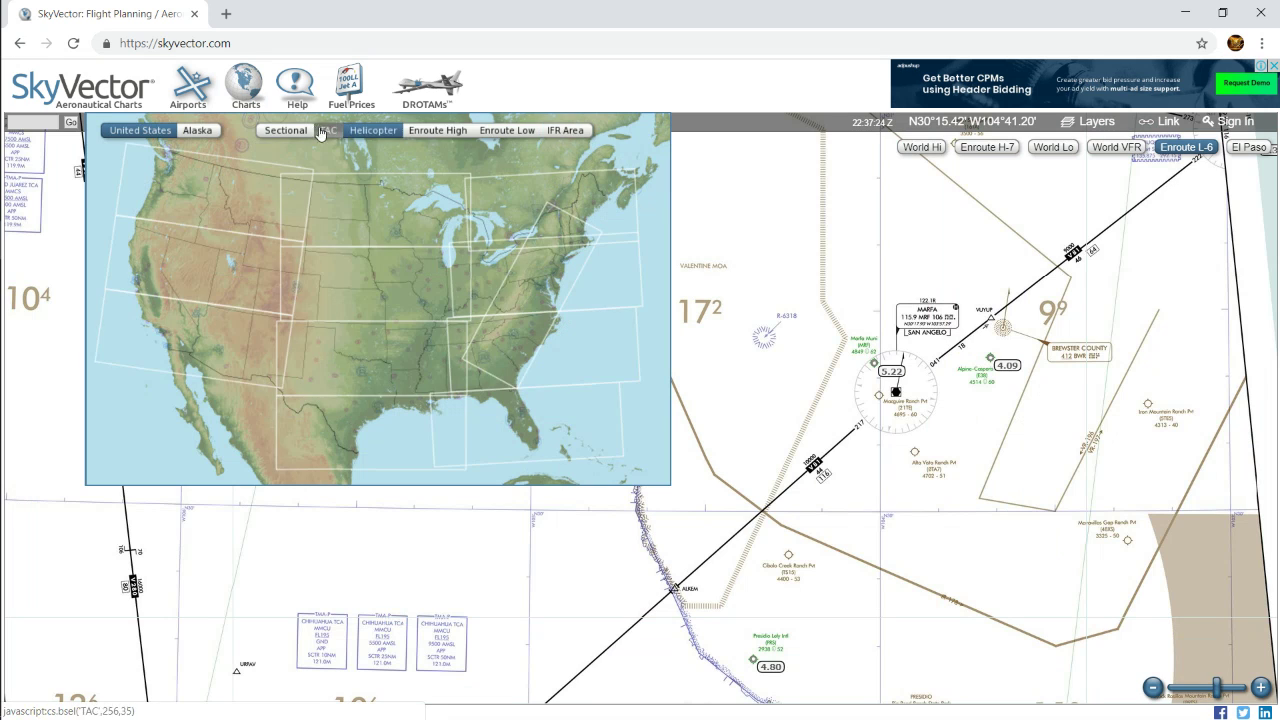
pyautogui.click(280, 131)
pyautogui.click(190, 130)
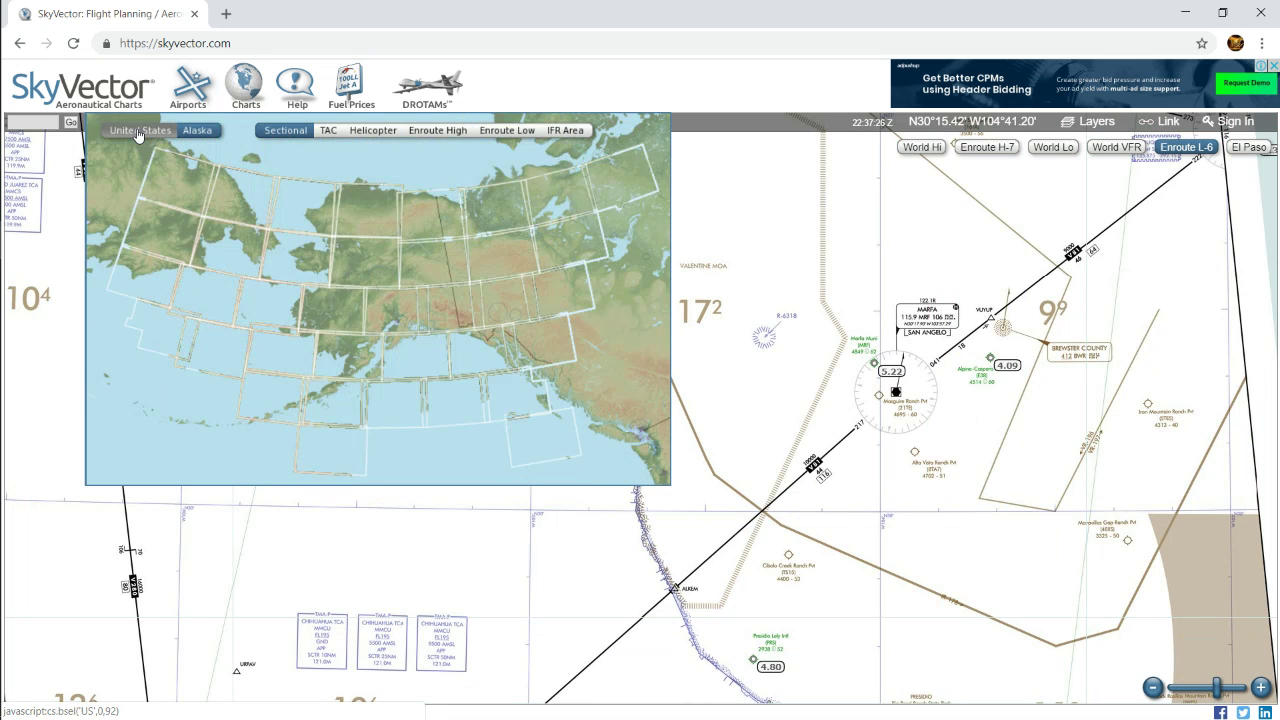
pyautogui.click(139, 132)
pyautogui.click(198, 131)
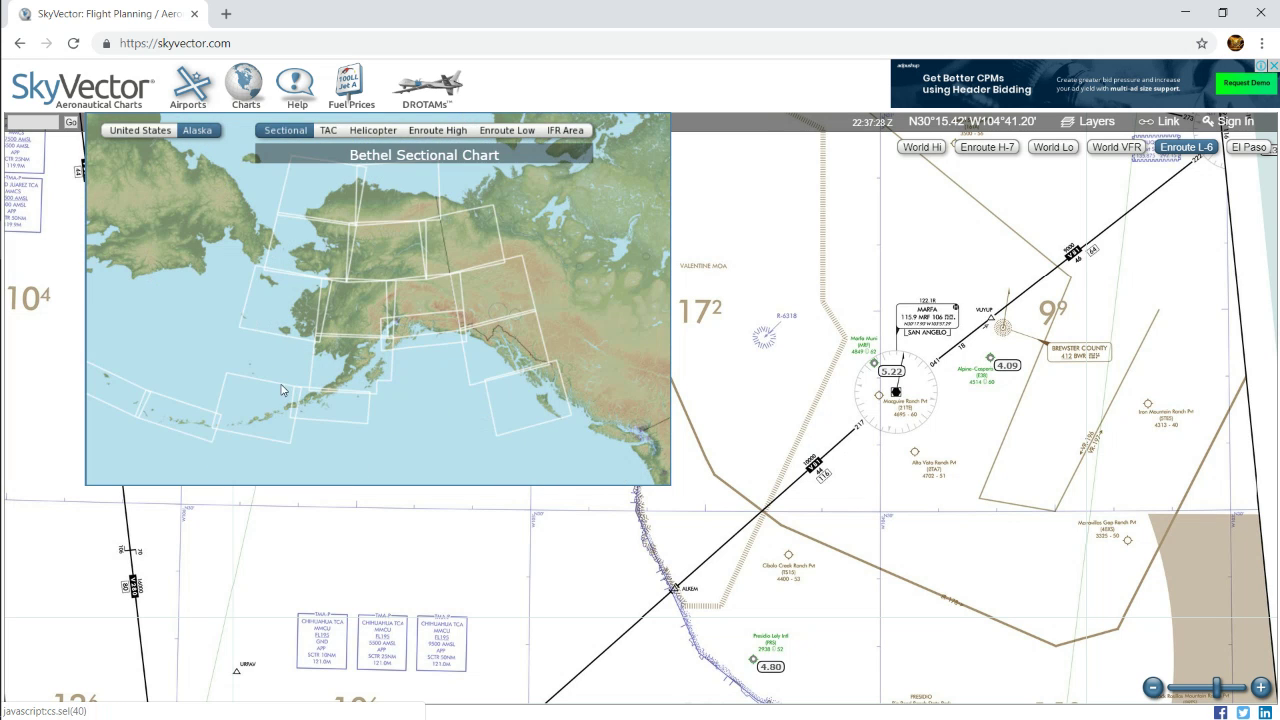
# Open the Bethel sectional and zoom in on the Yukon delta coast
pyautogui.click(346, 329)
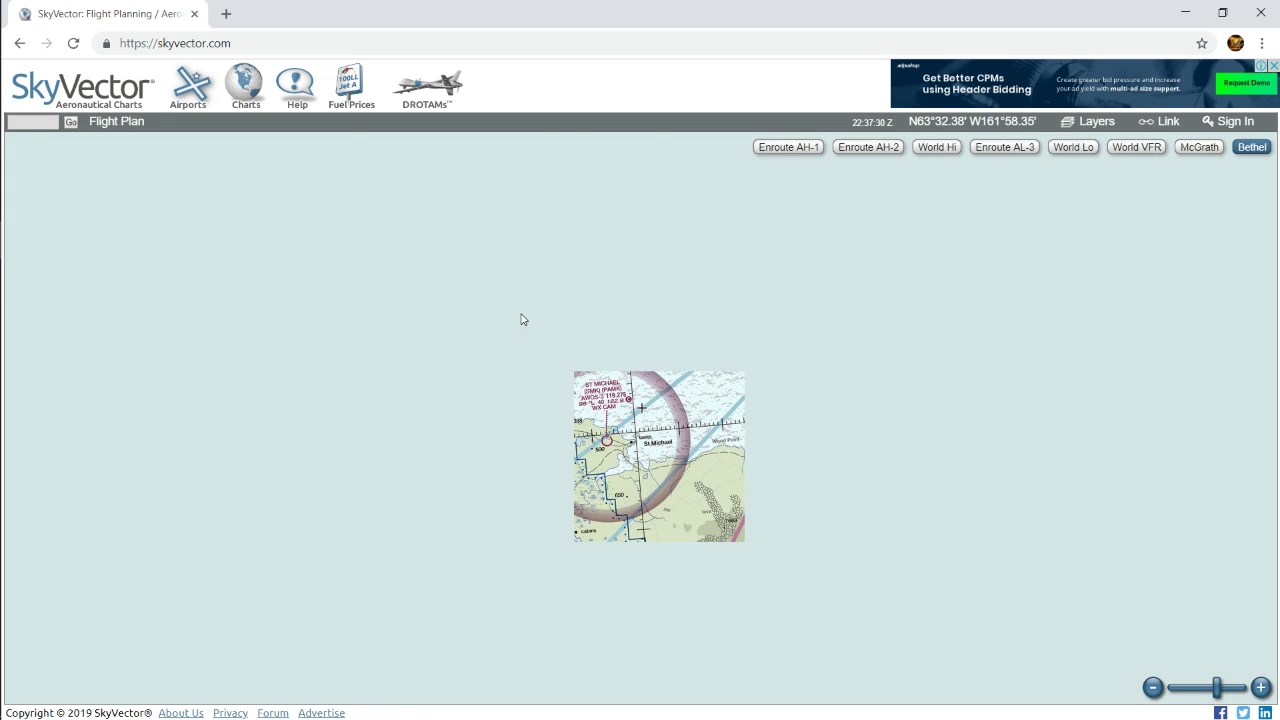
pyautogui.scroll(-3, 615, 410)
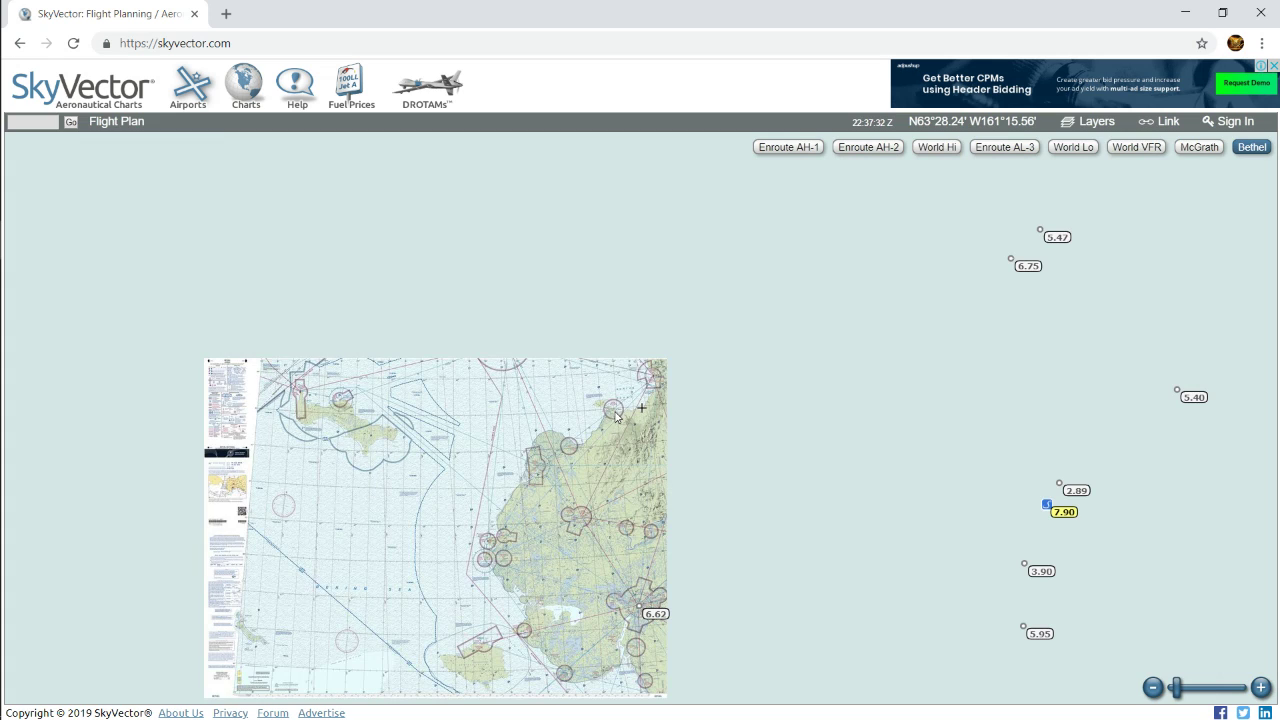
pyautogui.doubleClick(532, 494)
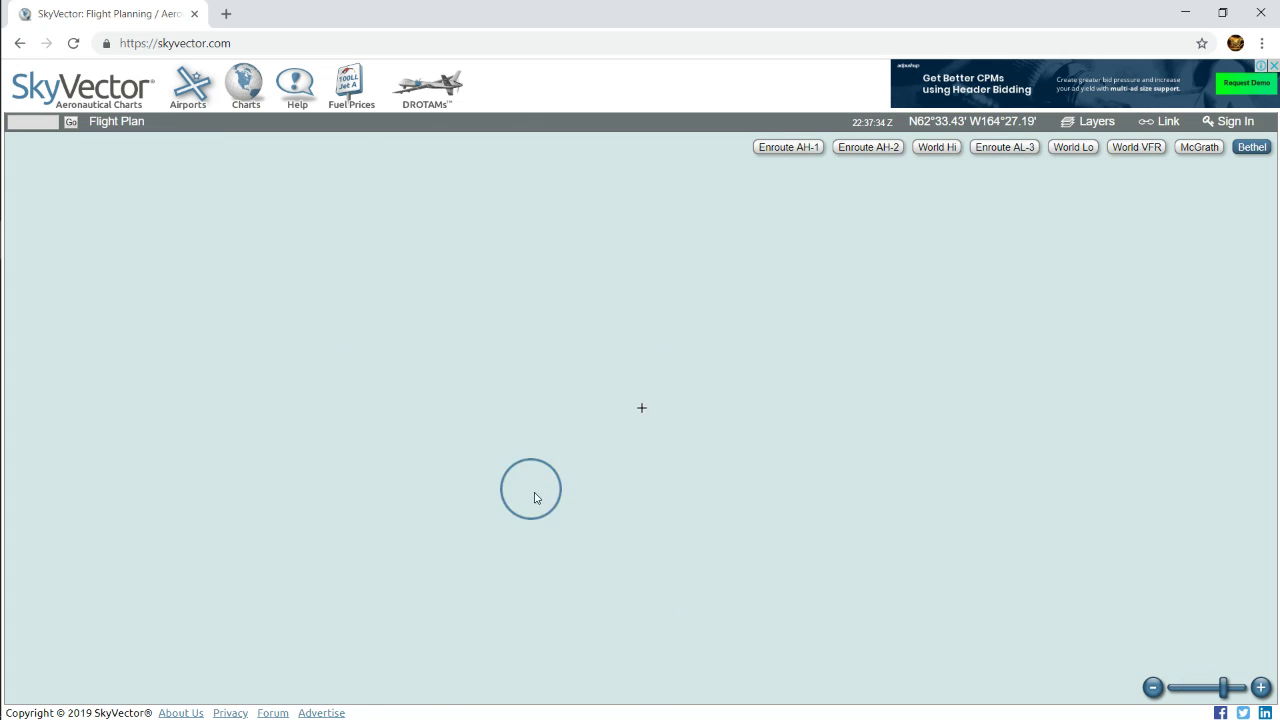
pyautogui.moveTo(657, 386); pyautogui.dragTo(642, 588)
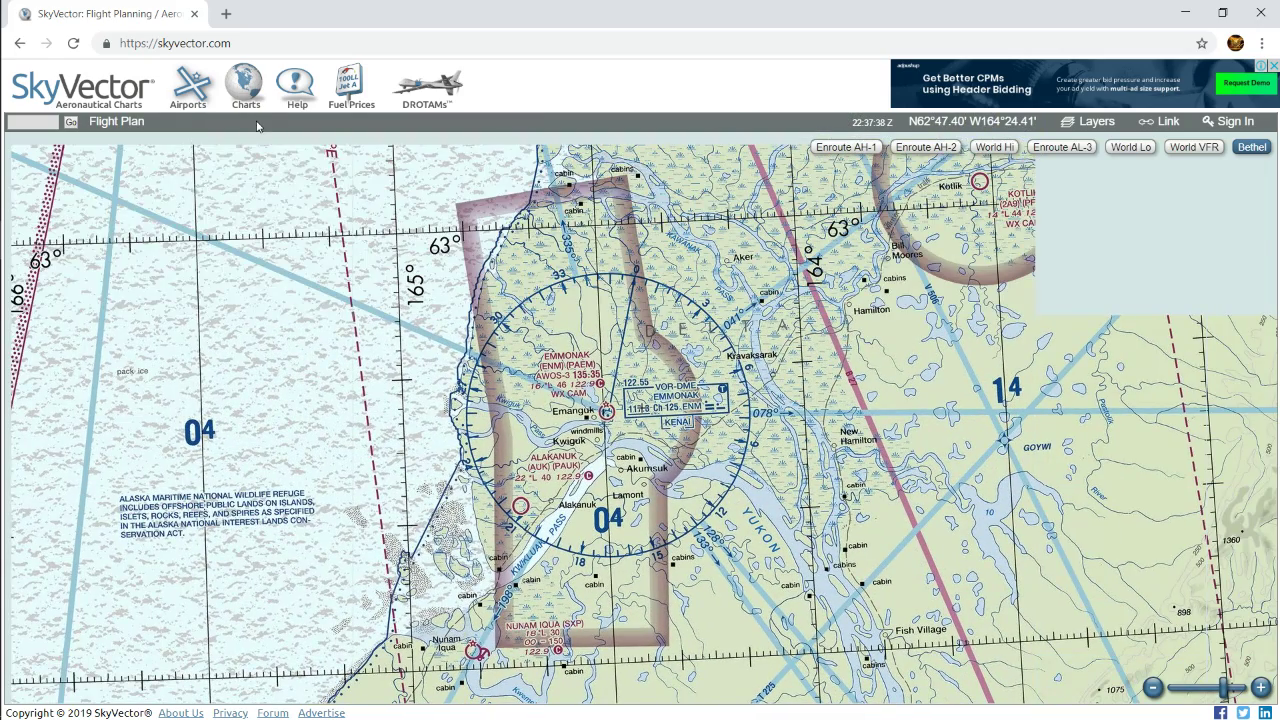
# Open the Nome sectional and pan to the Seward Peninsula and Bering Strait
pyautogui.click(245, 86)
pyautogui.click(301, 248)
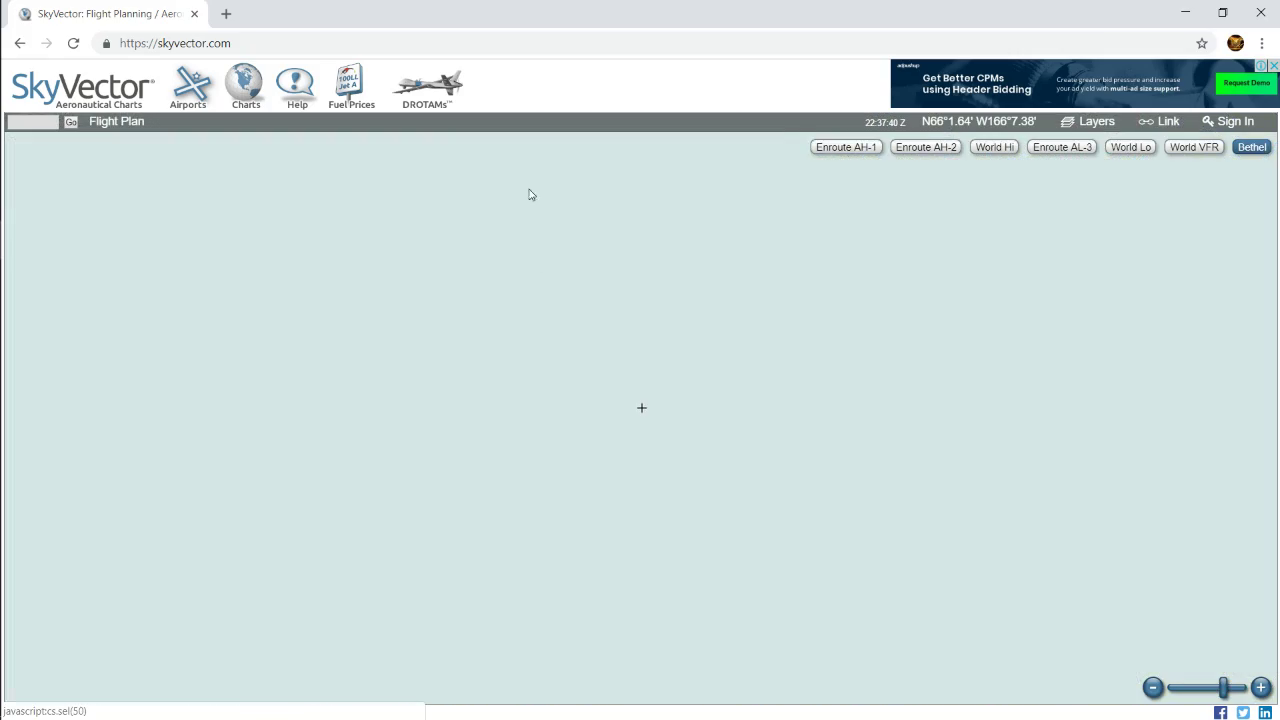
pyautogui.scroll(-3, 690, 297)
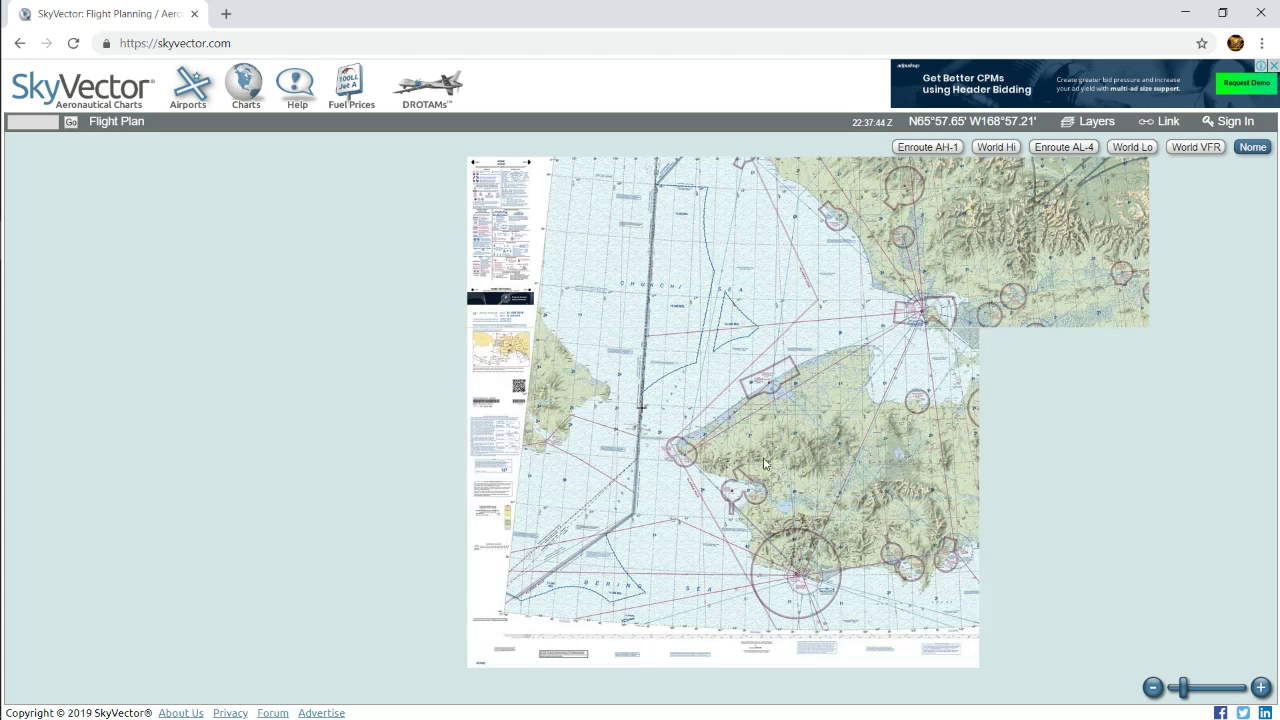
pyautogui.moveTo(807, 437); pyautogui.dragTo(804, 507)
pyautogui.scroll(2, 467, 277)
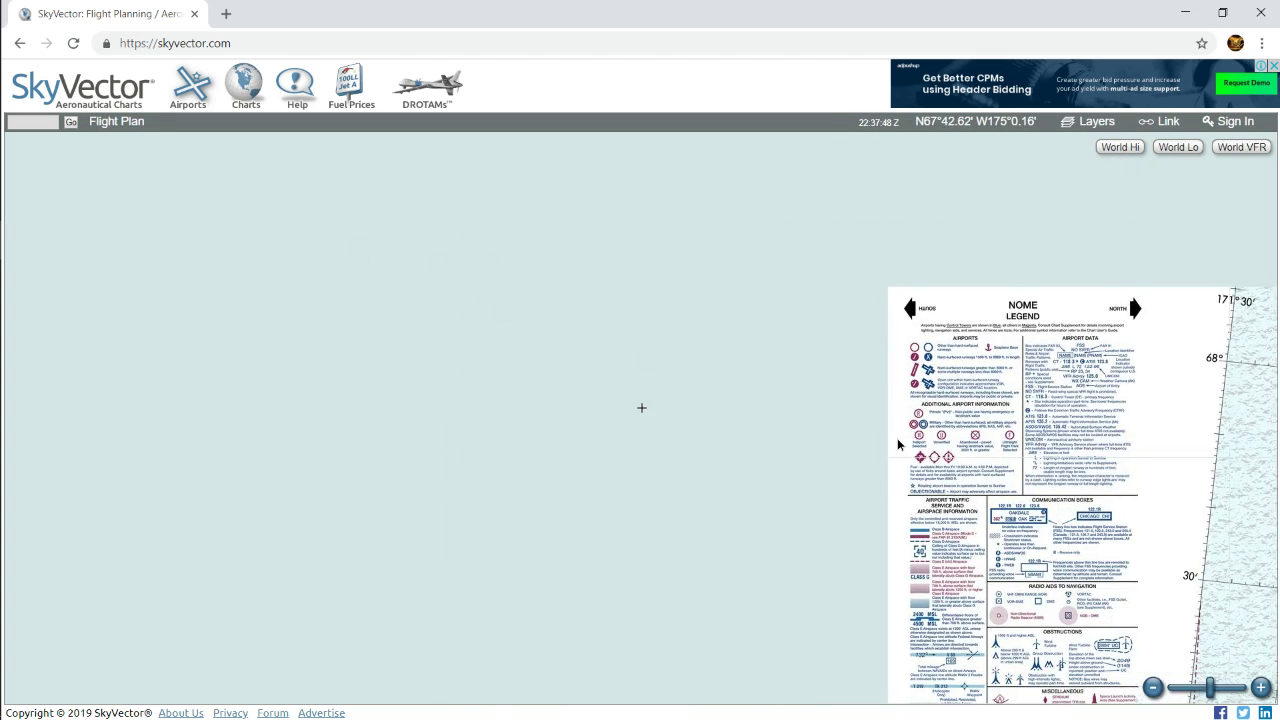
pyautogui.moveTo(894, 443); pyautogui.dragTo(423, 408)
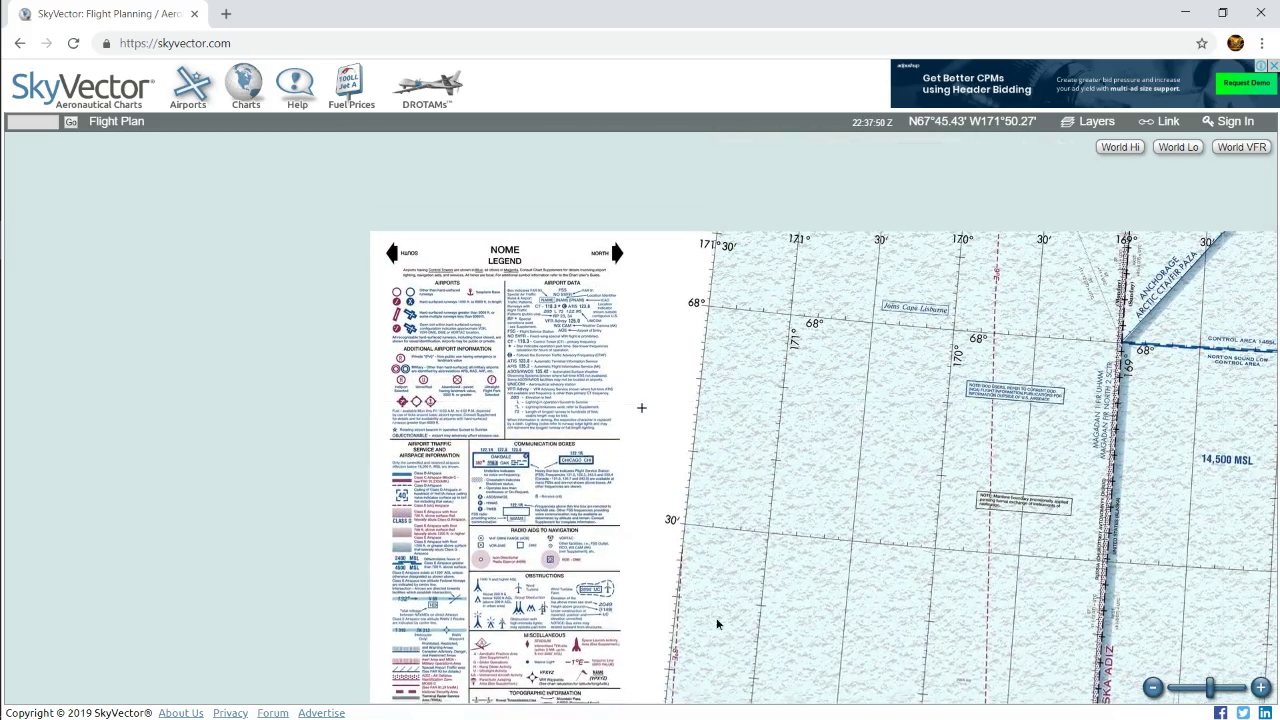
pyautogui.moveTo(717, 623); pyautogui.dragTo(663, 283)
pyautogui.moveTo(847, 512); pyautogui.dragTo(460, 210)
pyautogui.moveTo(800, 560); pyautogui.dragTo(571, 294)
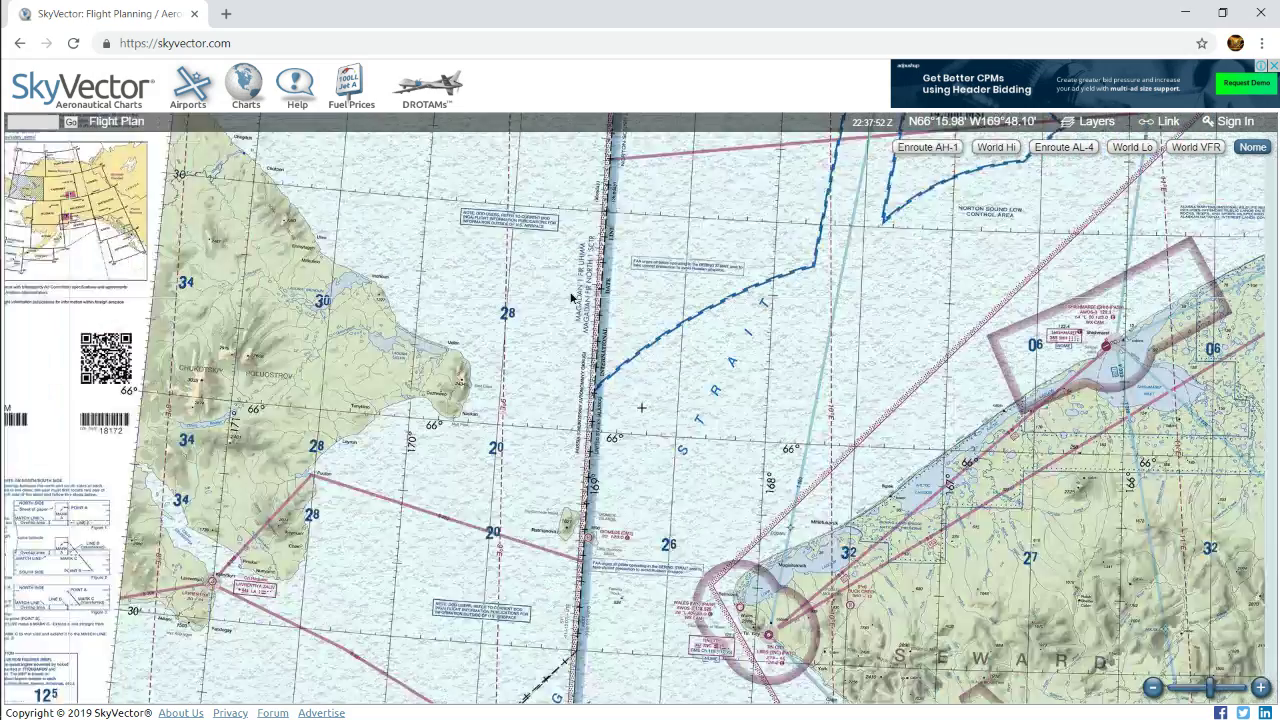
pyautogui.moveTo(860, 600); pyautogui.dragTo(706, 521)
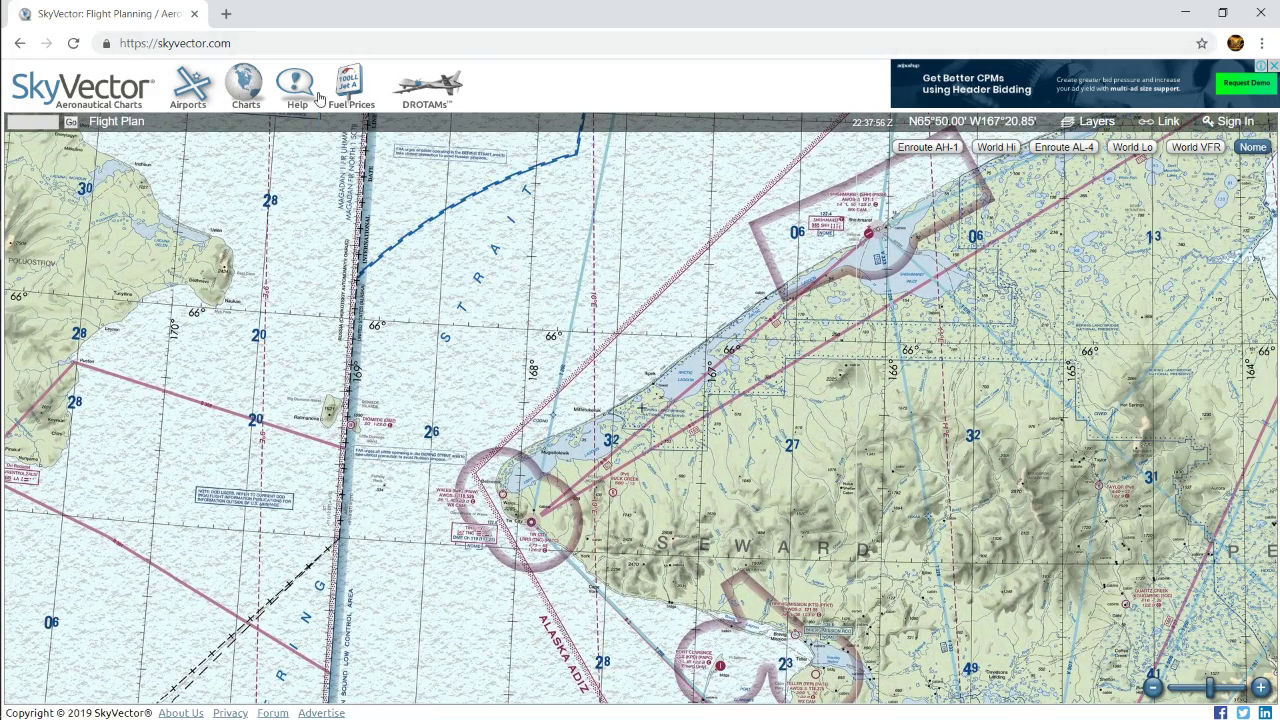
pyautogui.moveTo(350, 88)
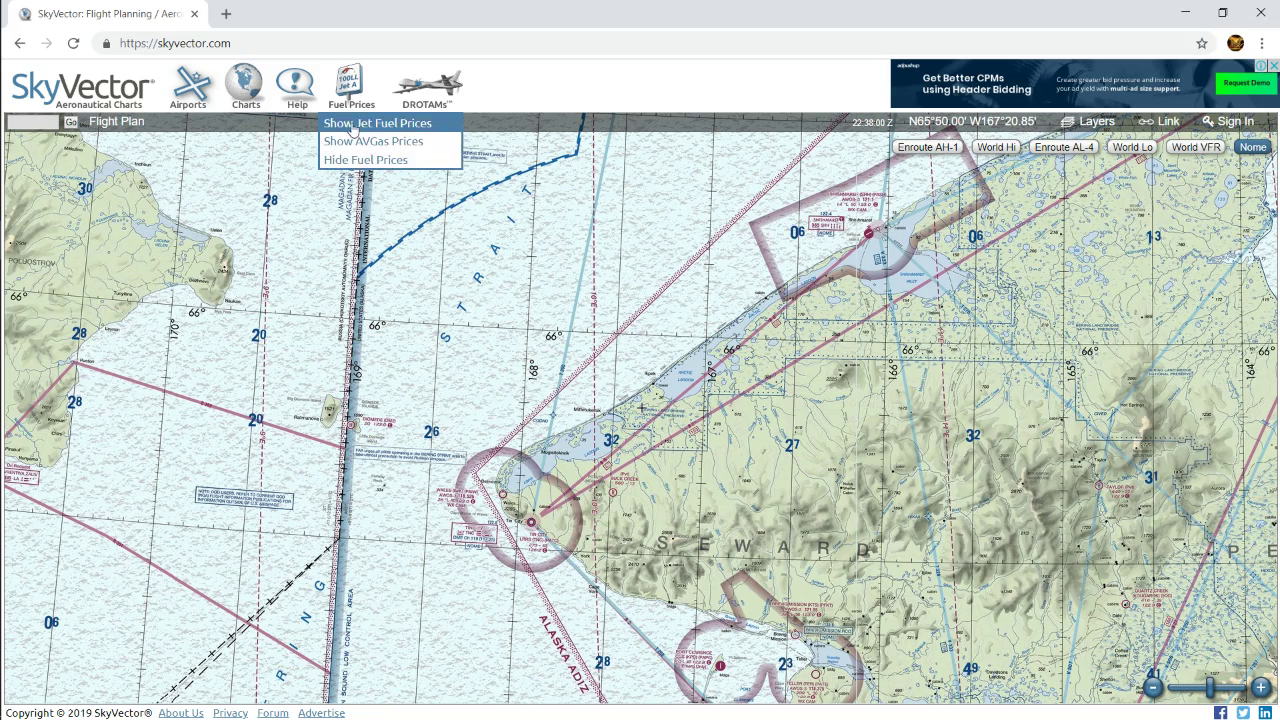
# Show Jet fuel prices, zoom out, then browse back from Airports to the Brisbane YBBN page
pyautogui.click(352, 124)
pyautogui.scroll(5, 882, 309)
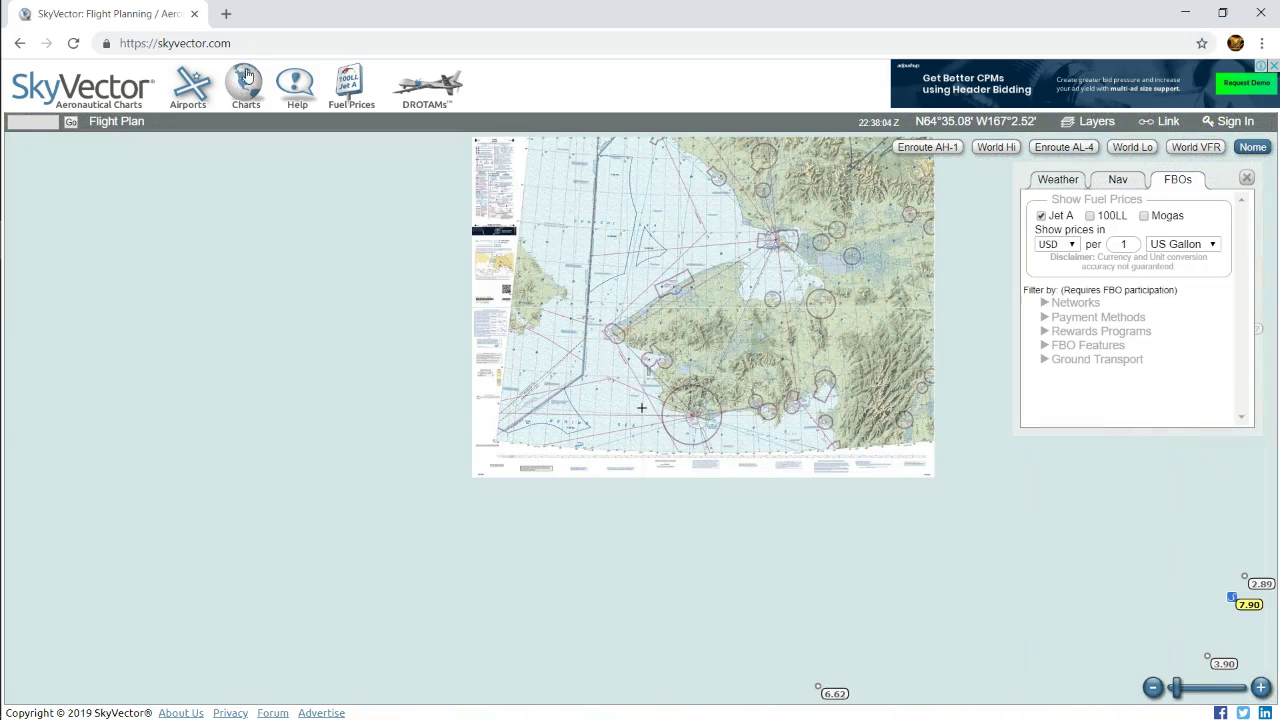
pyautogui.click(188, 90)
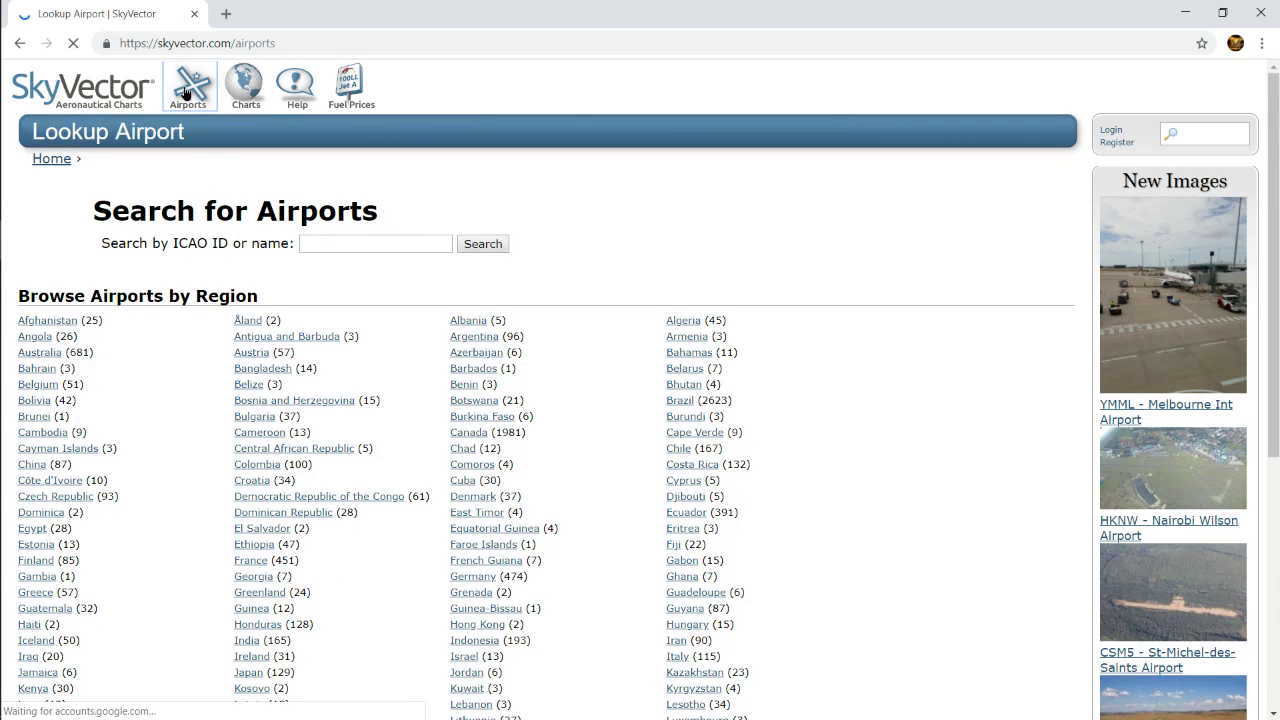
pyautogui.click(19, 44)
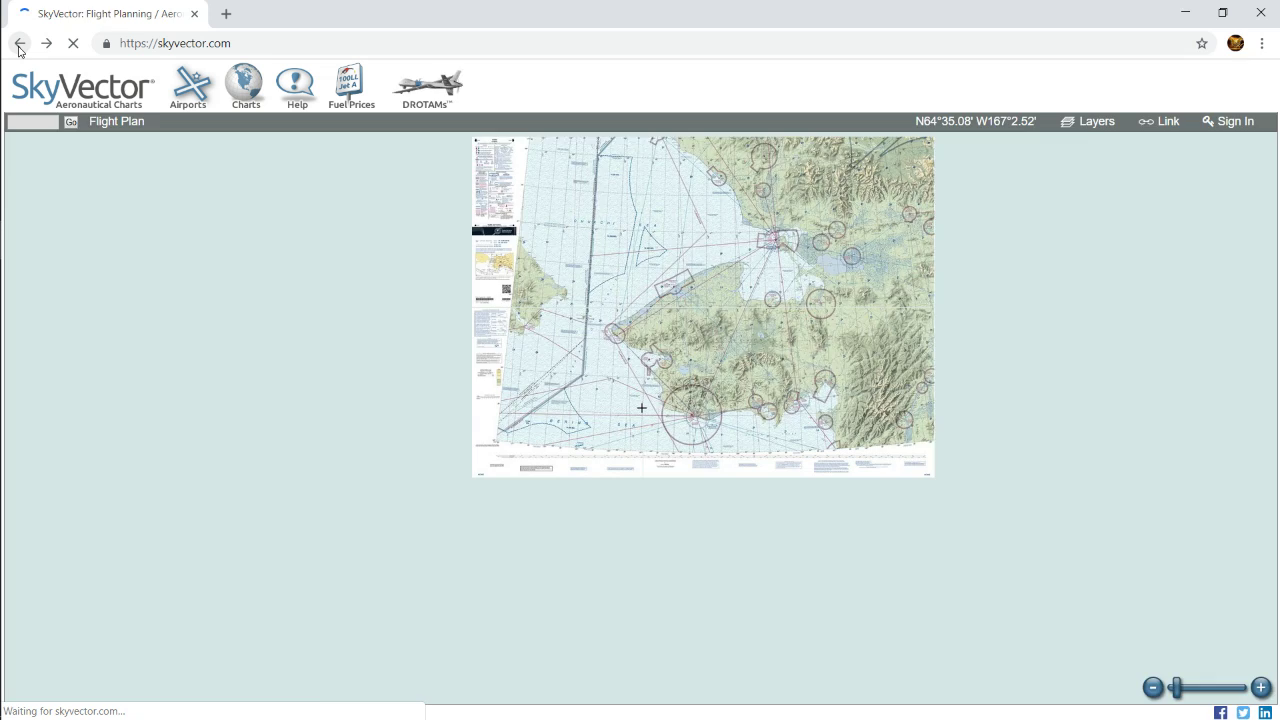
pyautogui.click(19, 44)
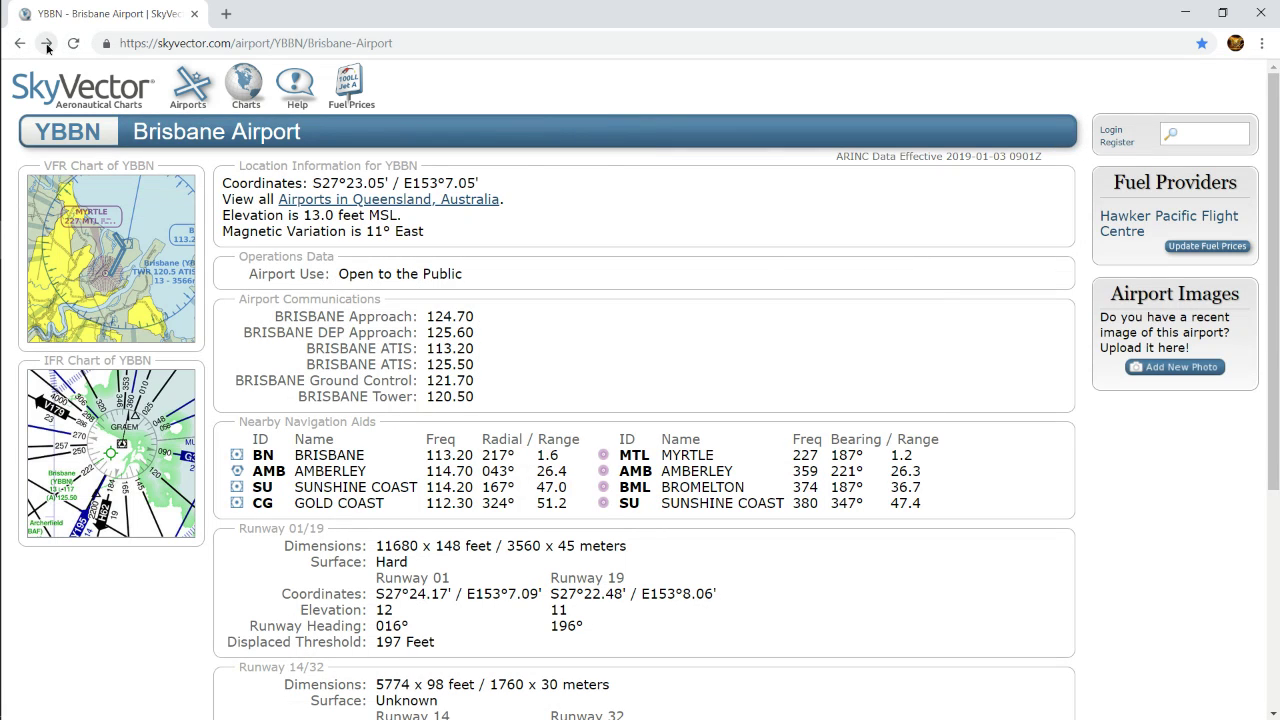
# Return forward to the Nome chart and show Jet fuel prices again
pyautogui.click(46, 43)
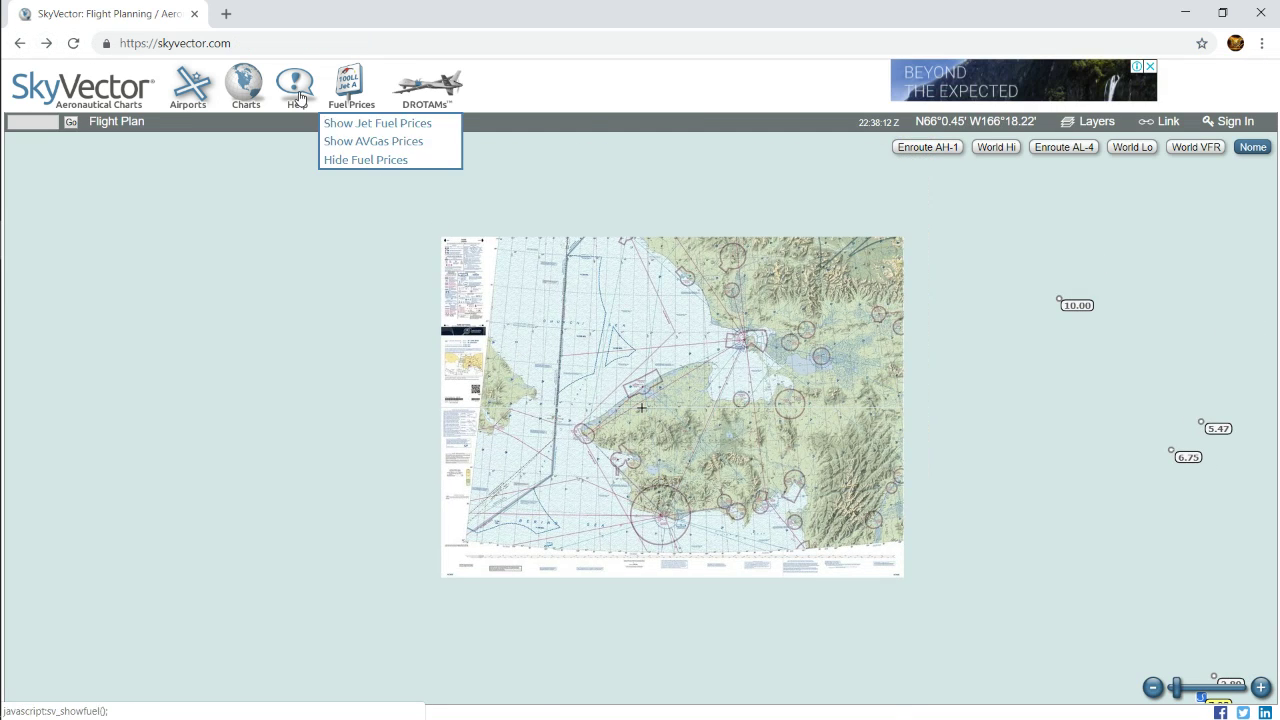
pyautogui.moveTo(350, 97)
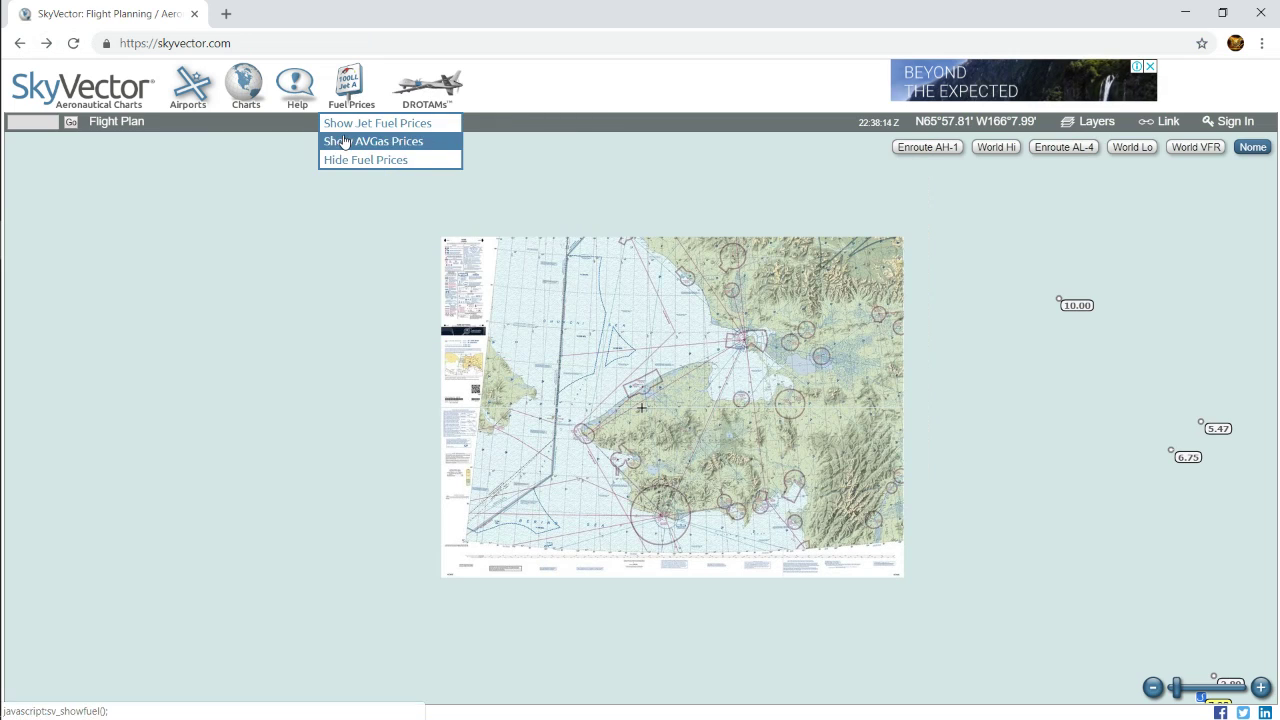
pyautogui.click(340, 123)
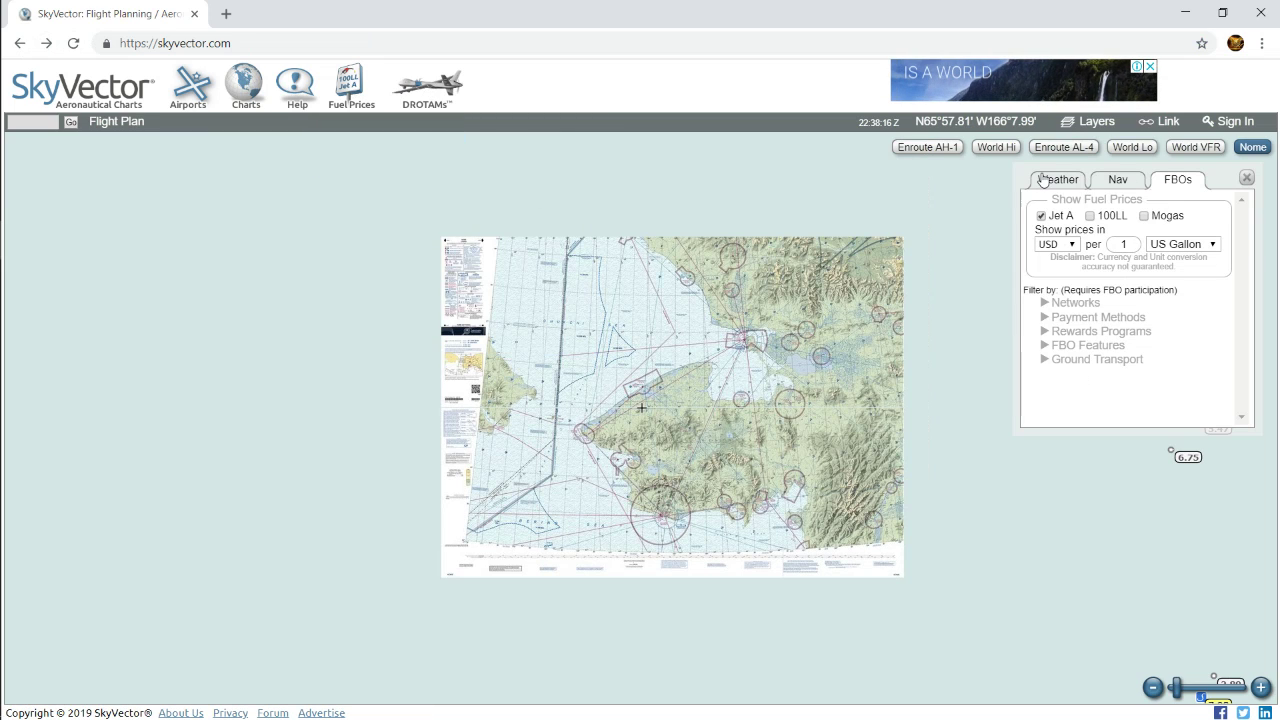
# Move the fuel-price panel over the chart and browse its Nav and Weather layer tabs
pyautogui.moveTo(1016, 177); pyautogui.dragTo(404, 340)
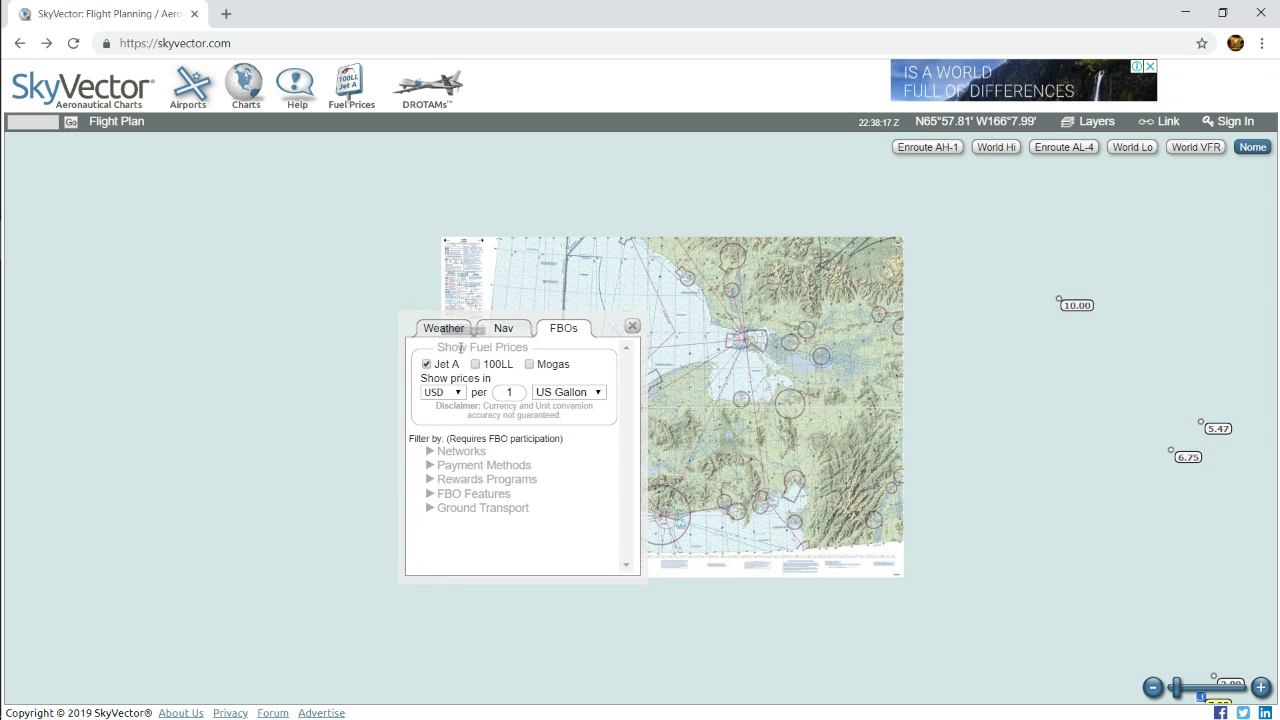
pyautogui.click(512, 336)
pyautogui.click(450, 336)
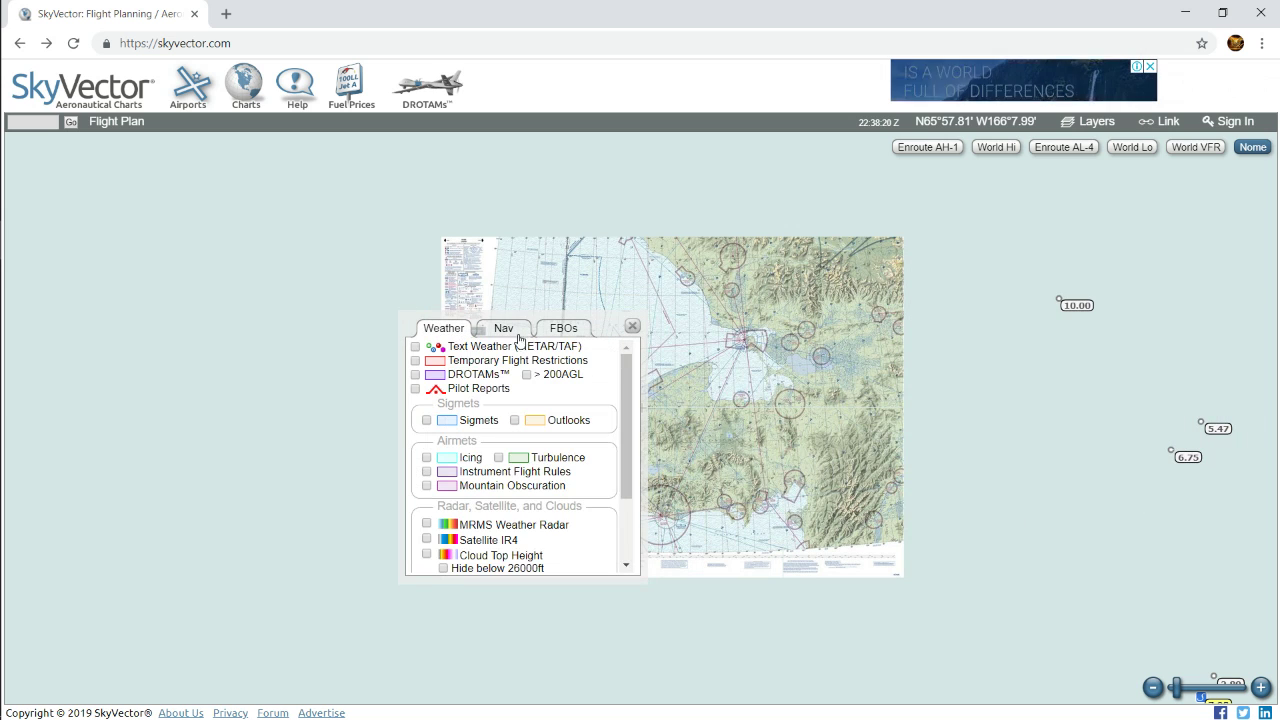
pyautogui.scroll(-1, 628, 395)
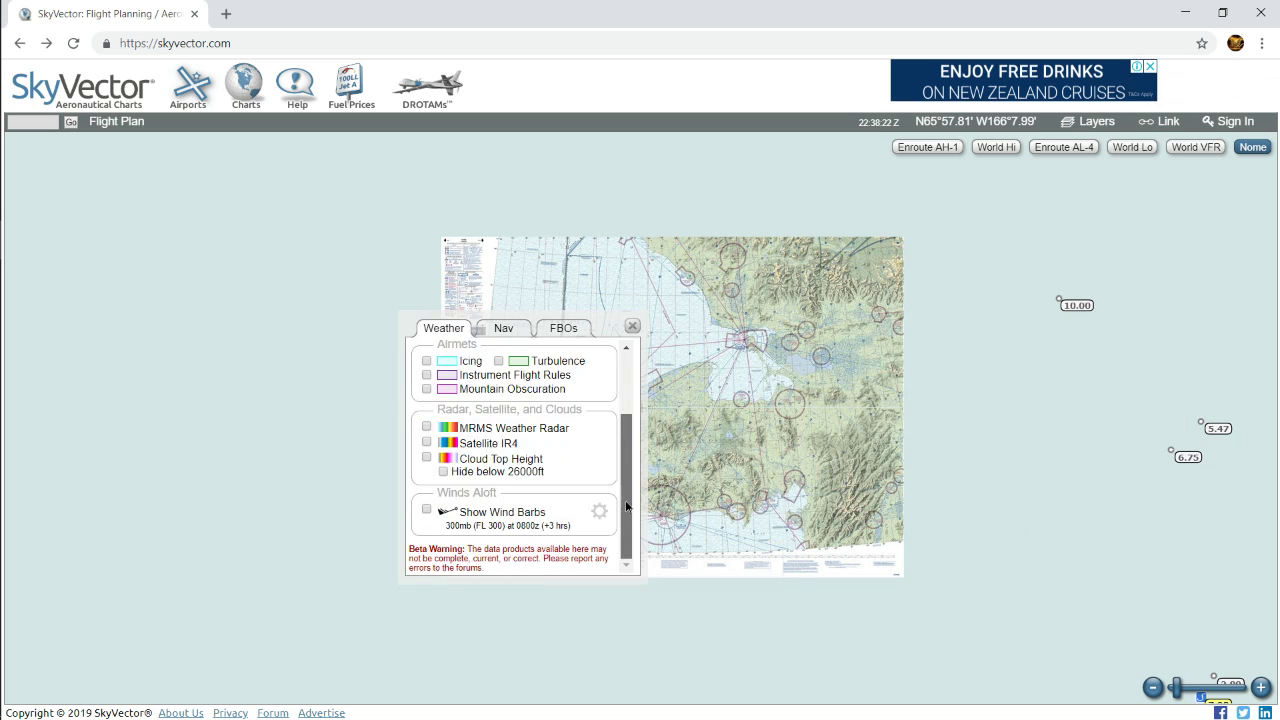
pyautogui.scroll(1, 634, 393)
pyautogui.click(506, 329)
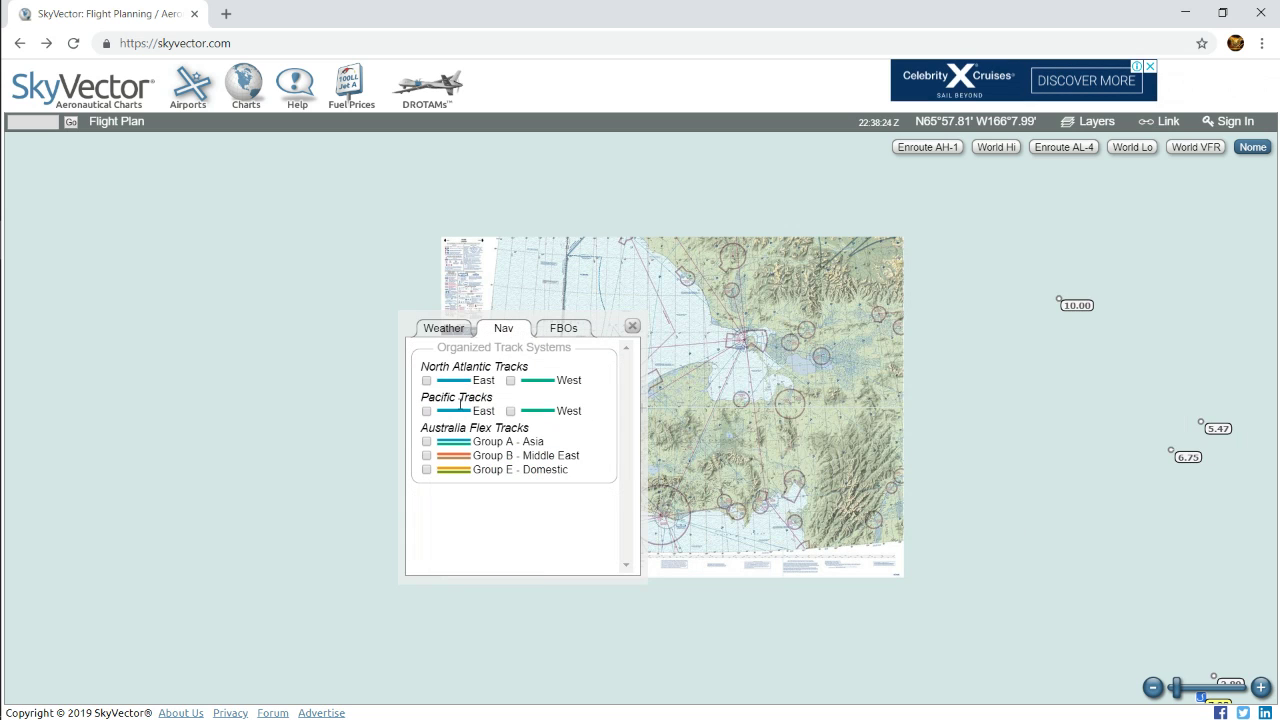
pyautogui.click(564, 334)
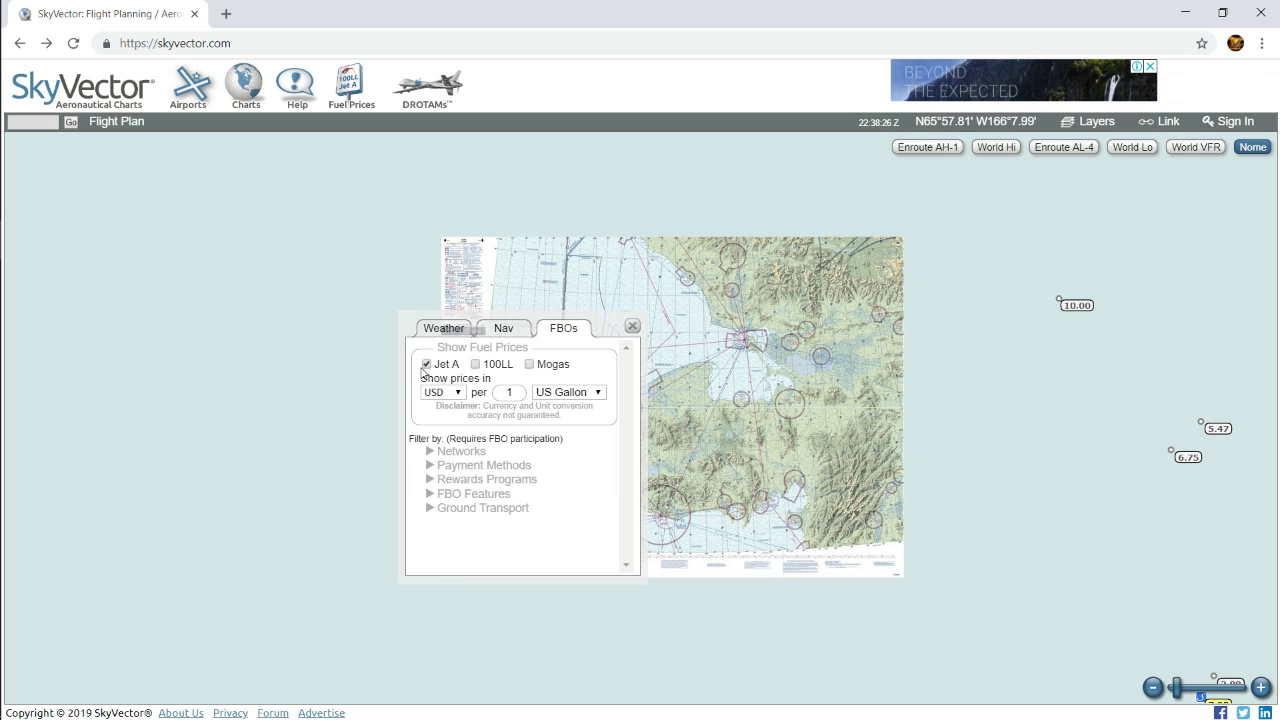
# Set Jet A prices to AUD per 100 liters
pyautogui.click(455, 396)
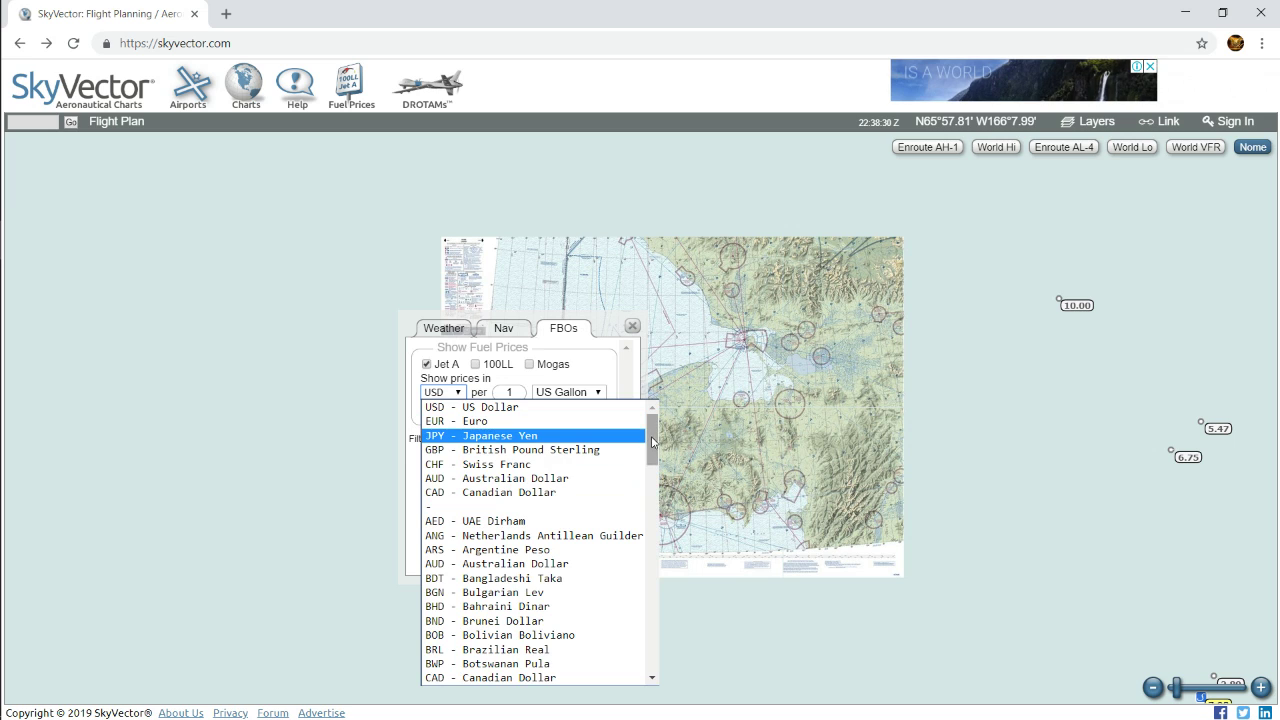
pyautogui.click(519, 479)
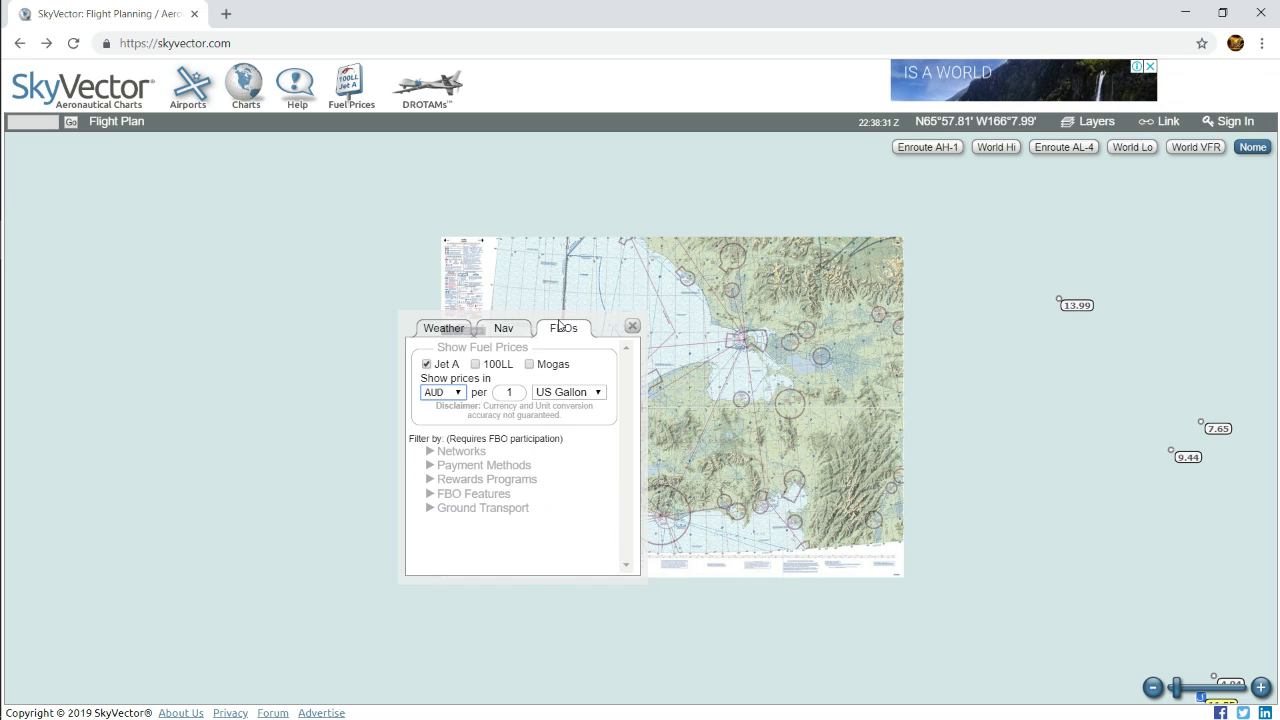
pyautogui.click(475, 365)
pyautogui.click(427, 366)
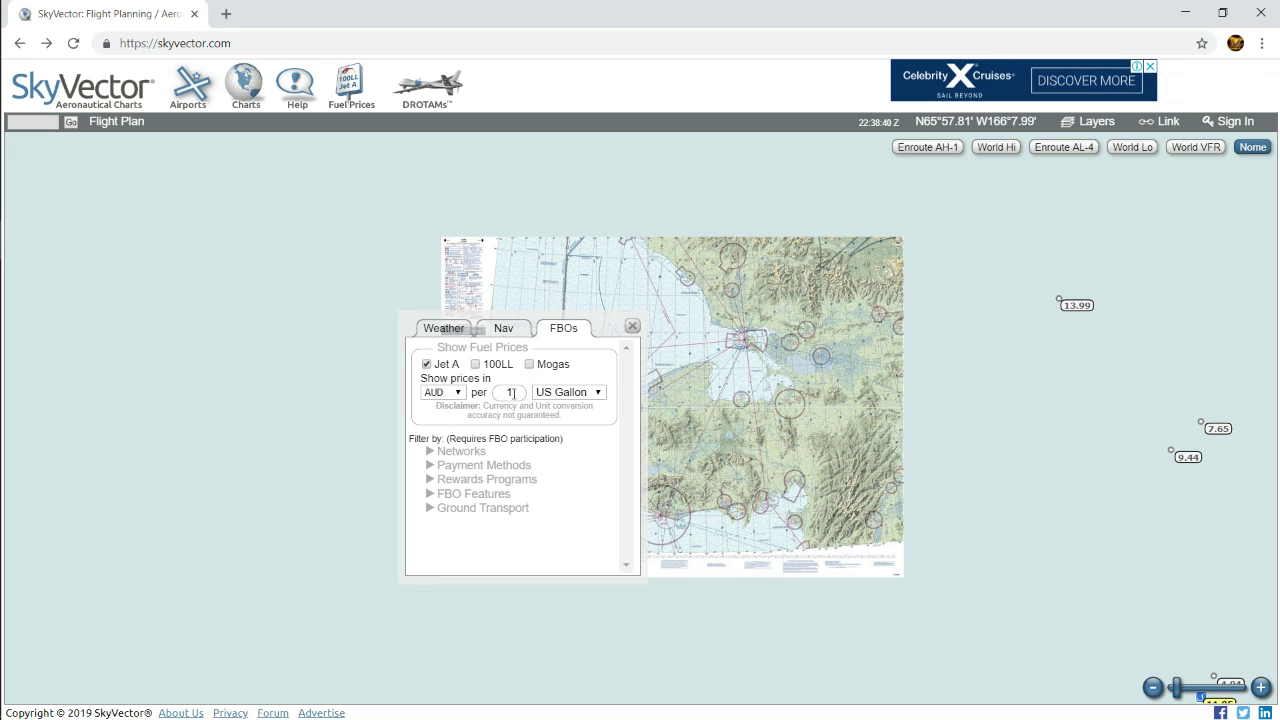
pyautogui.click(572, 392)
pyautogui.click(583, 421)
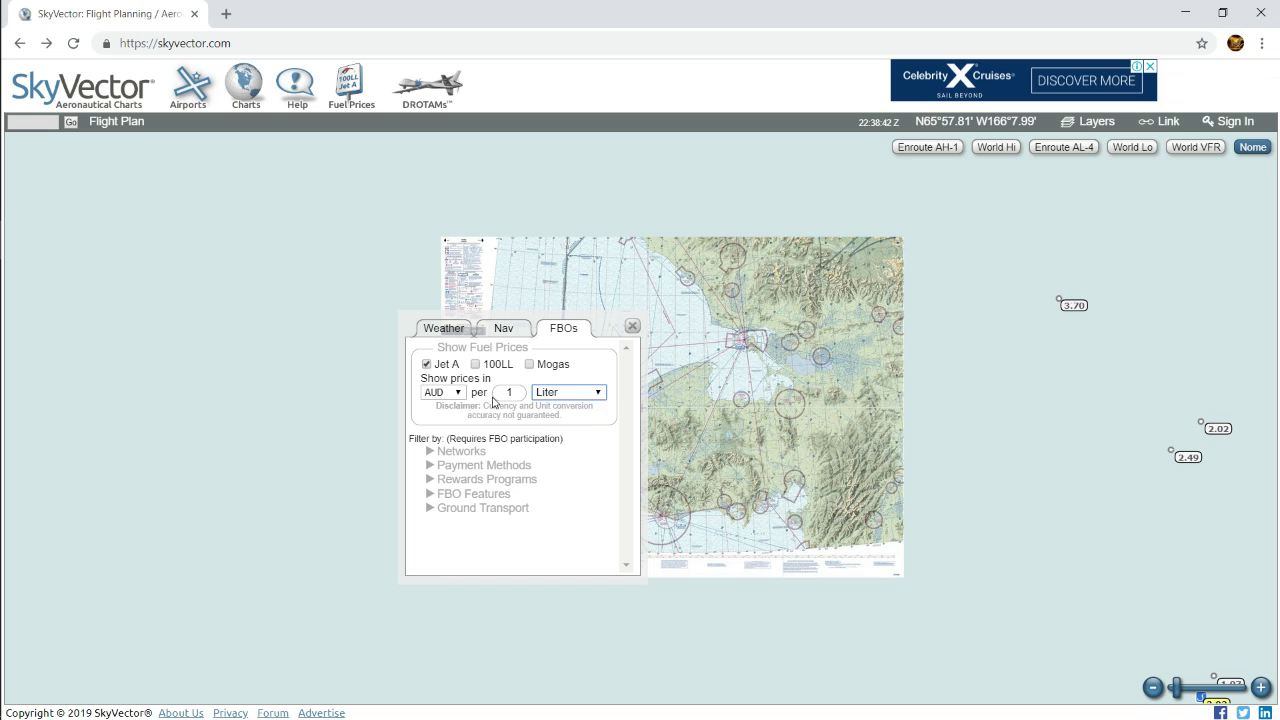
pyautogui.click(516, 392)
pyautogui.write('00')
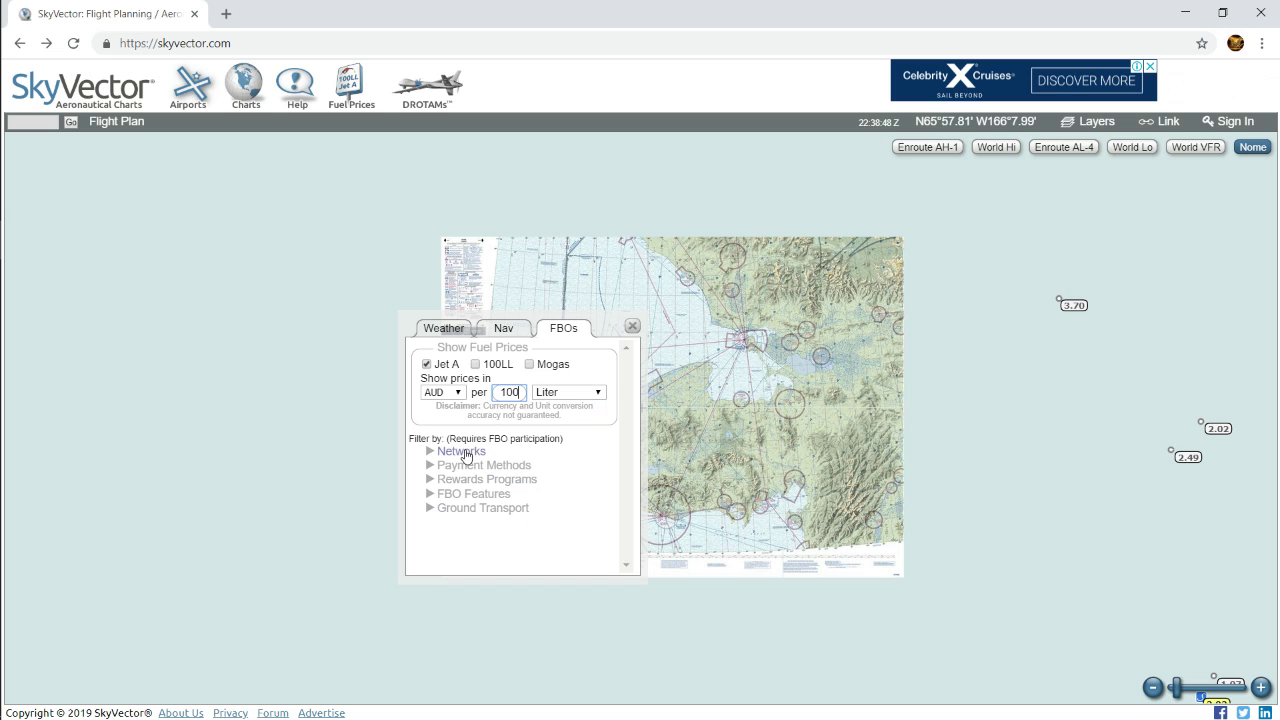
pyautogui.click(490, 415)
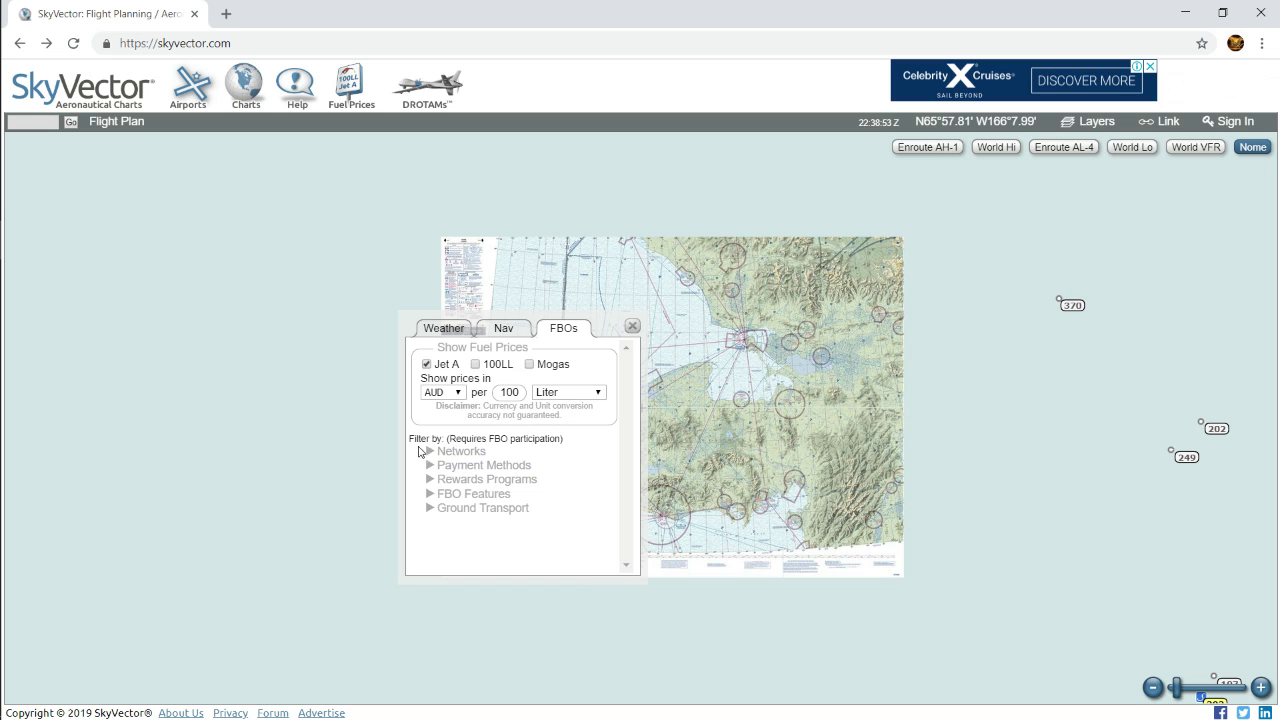
# Clear the AVCARD payment filter, filter to TailWins rewards FBOs, and close the fuel-price panel
pyautogui.click(472, 467)
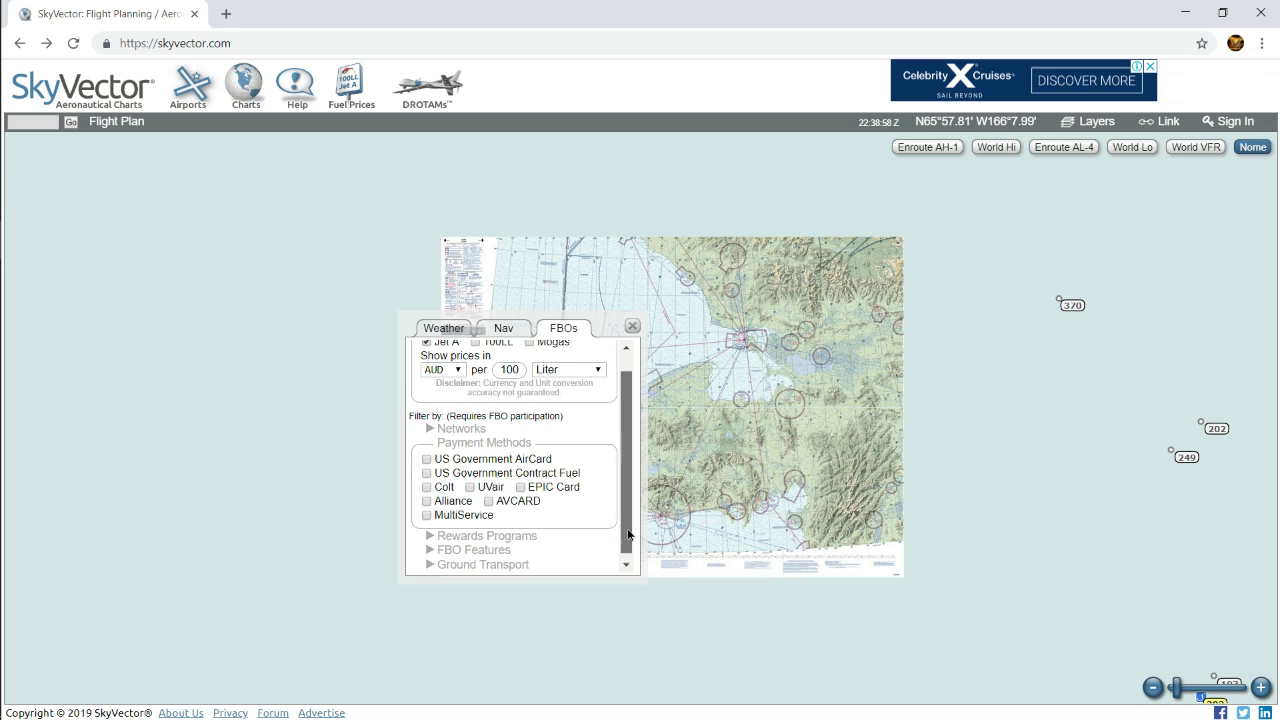
pyautogui.scroll(-1, 628, 535)
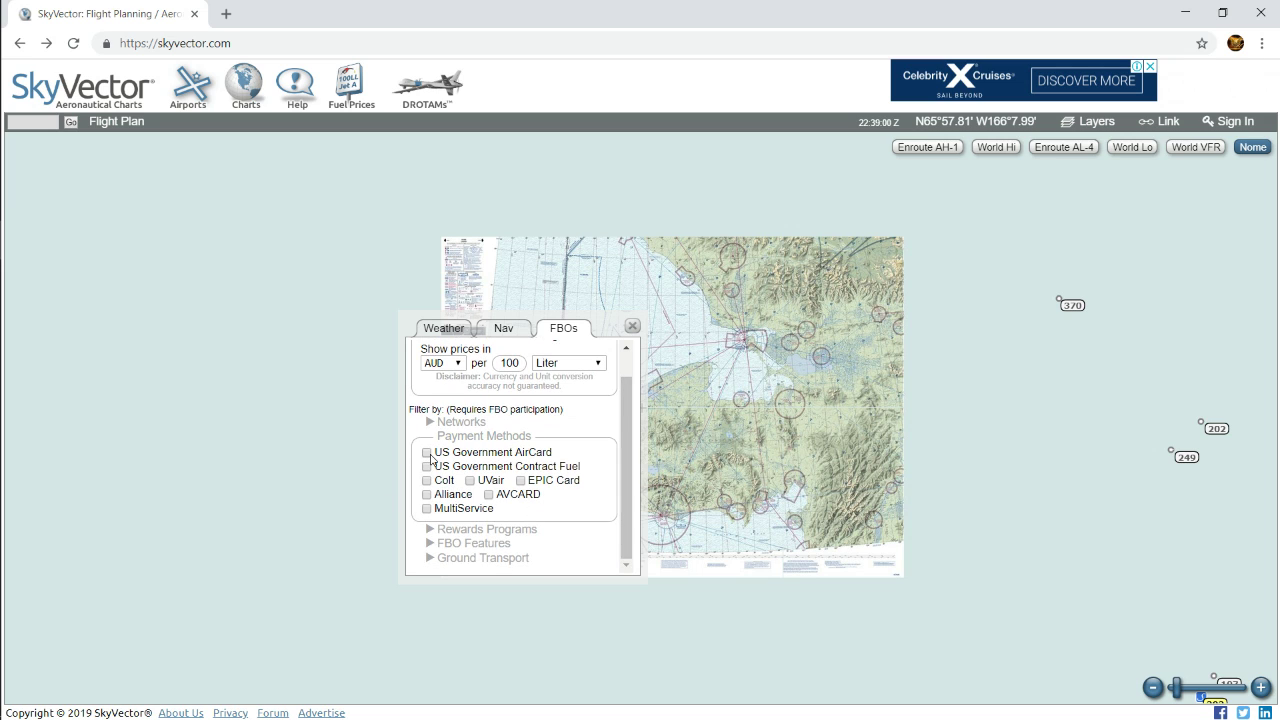
pyautogui.click(489, 495)
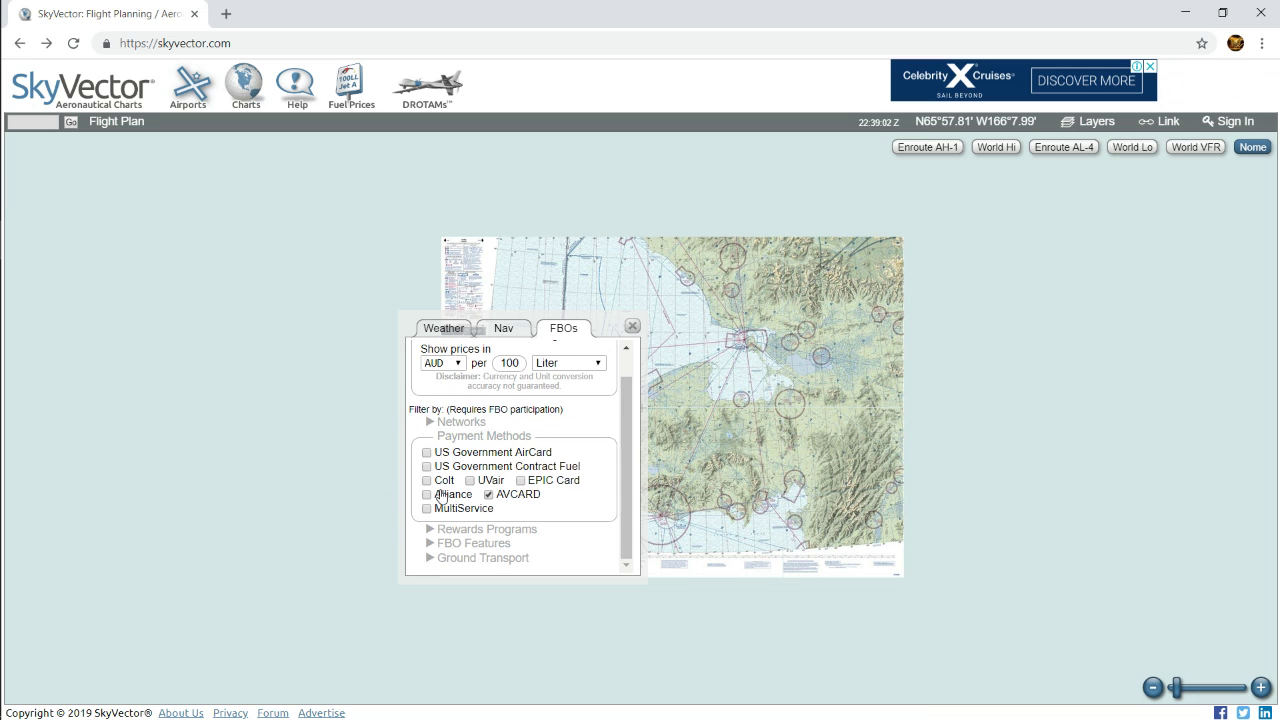
pyautogui.click(441, 438)
pyautogui.click(453, 484)
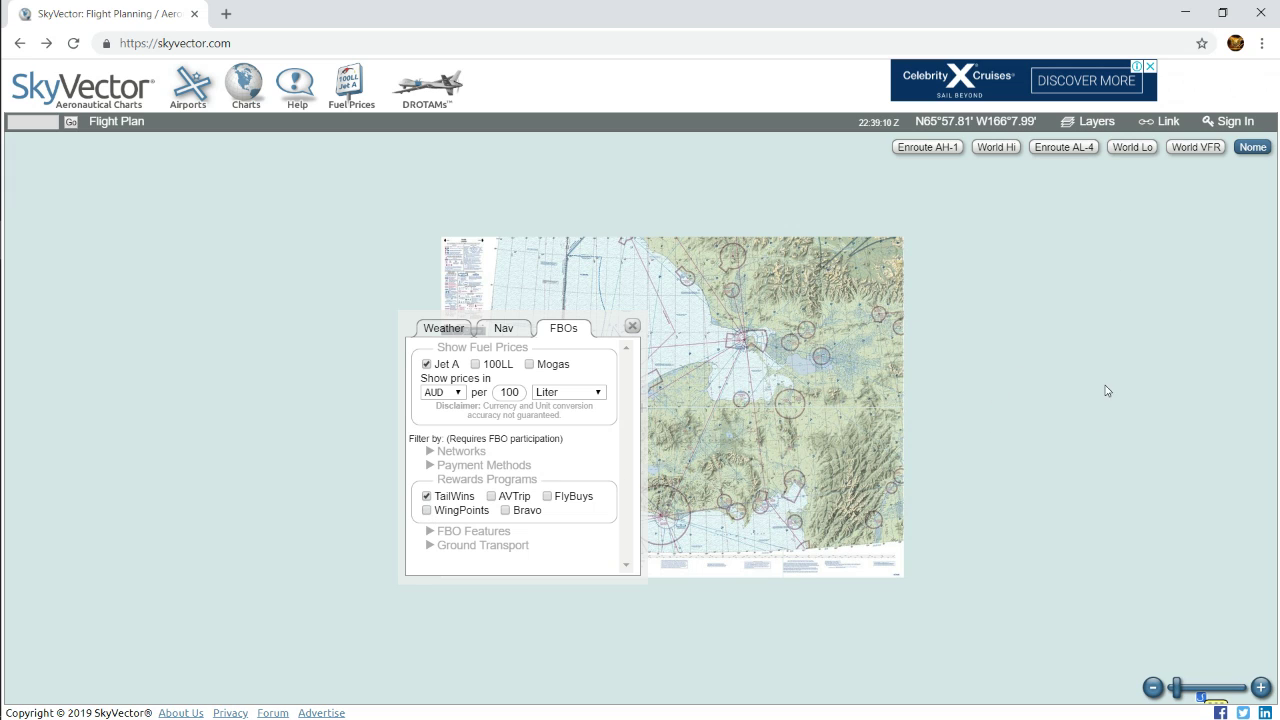
pyautogui.click(632, 327)
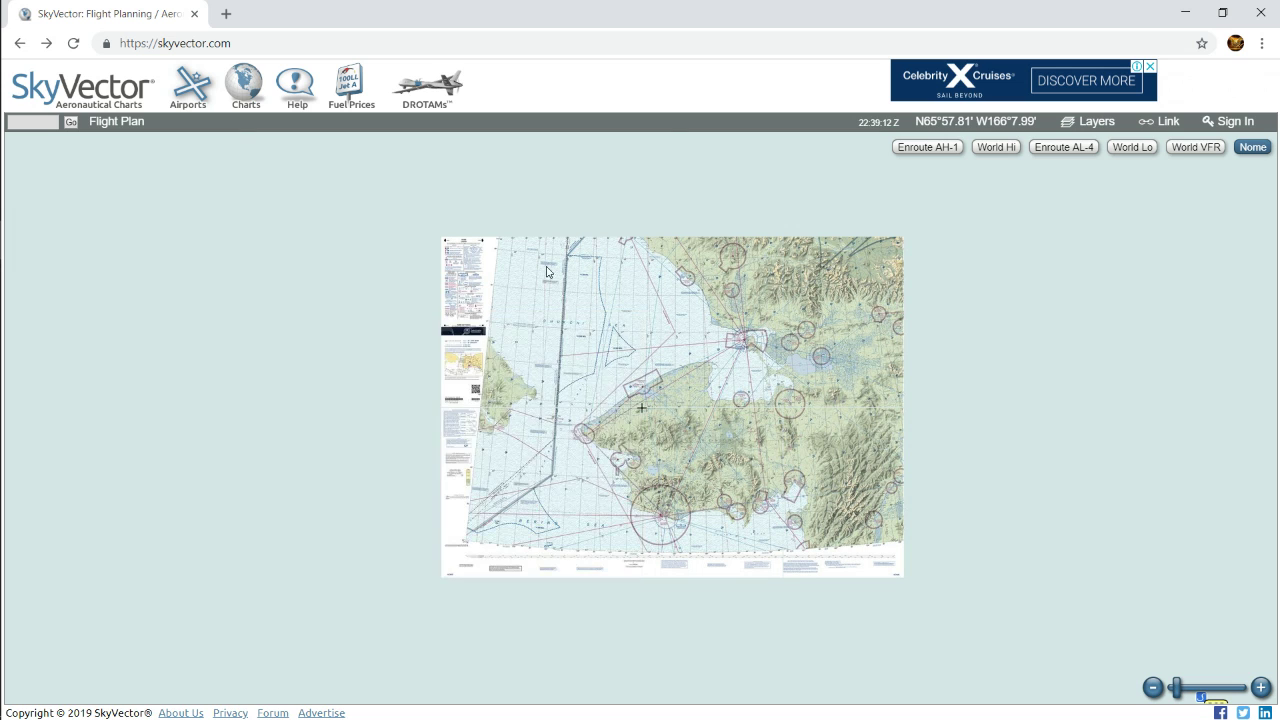
# Preview Alaska TAC, Enroute High and Enroute Low chart coverage
pyautogui.click(238, 79)
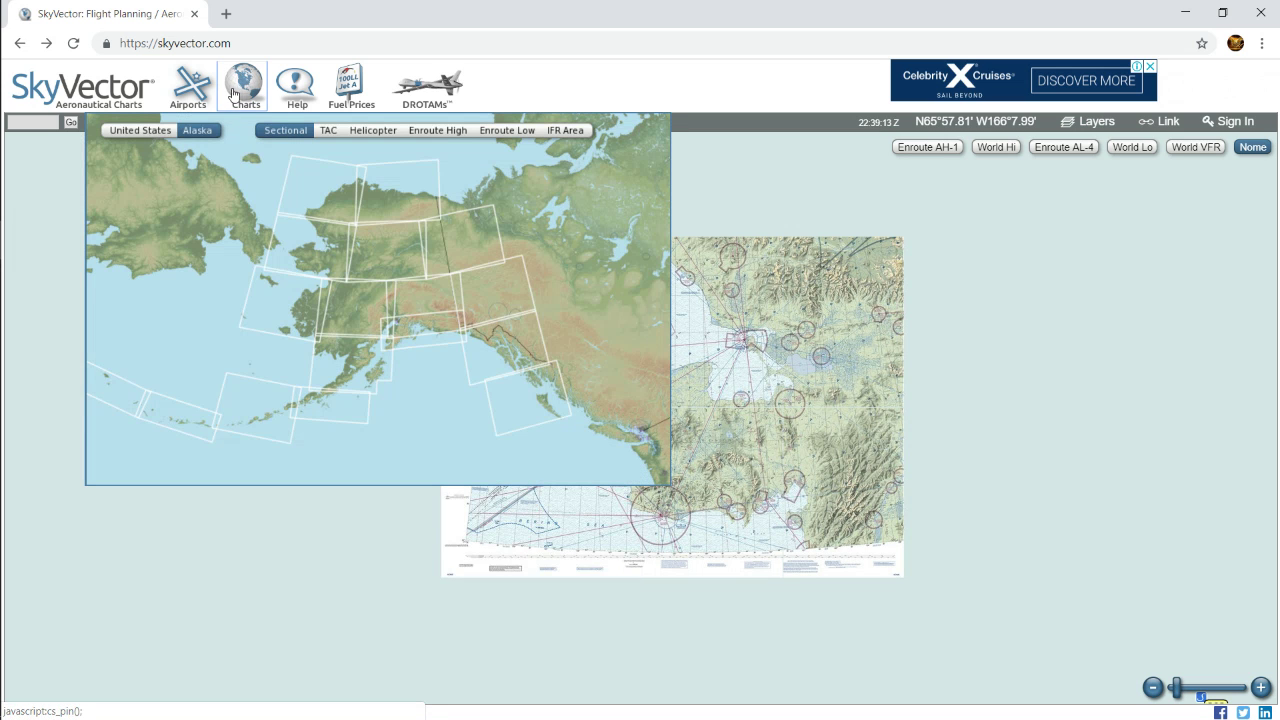
pyautogui.click(327, 131)
pyautogui.click(437, 131)
pyautogui.click(512, 131)
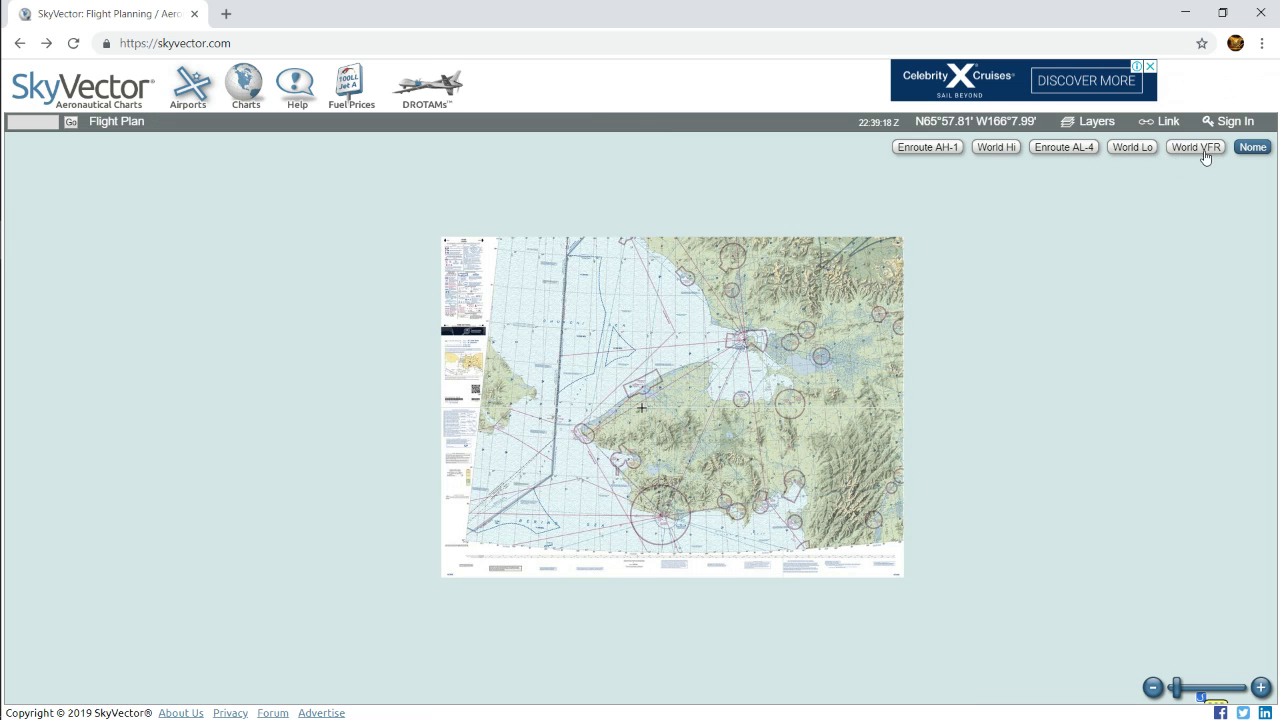
# Switch to the World VFR chart, zoomed out and panned to the US fuel-price markers
pyautogui.click(1208, 149)
pyautogui.scroll(-2, 632, 471)
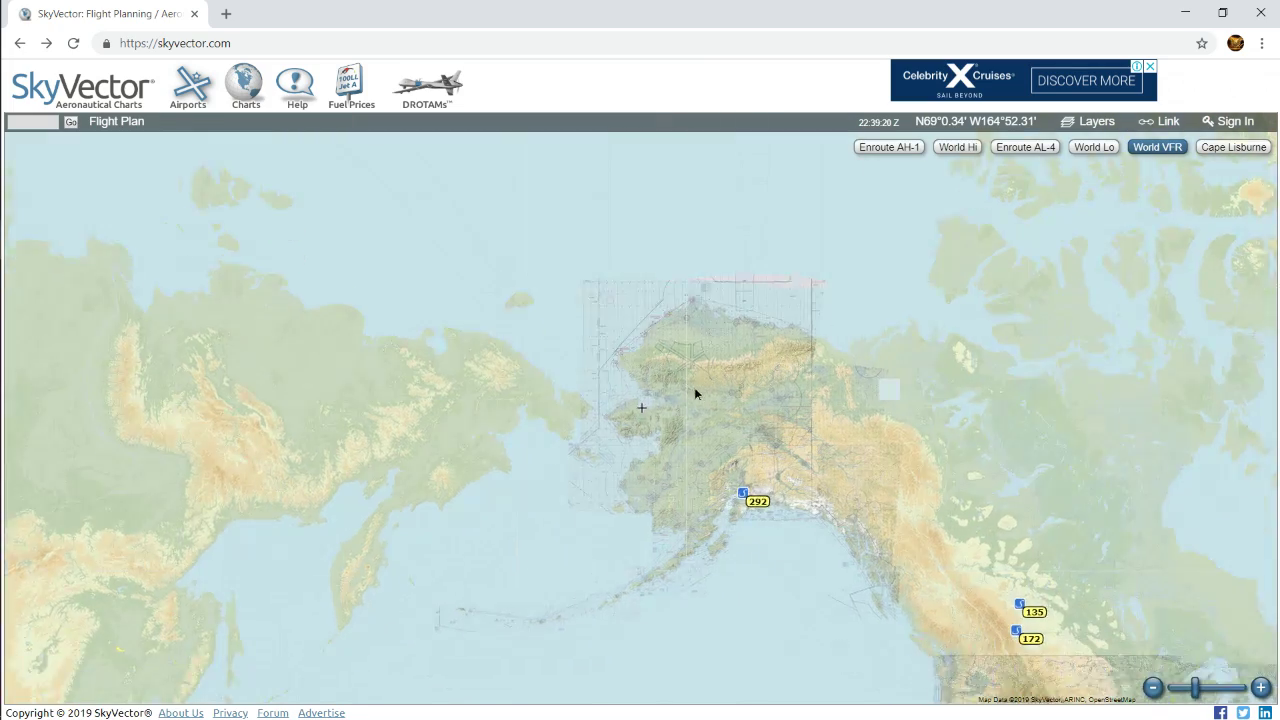
pyautogui.moveTo(695, 393); pyautogui.dragTo(626, 366)
pyautogui.moveTo(352, 93)
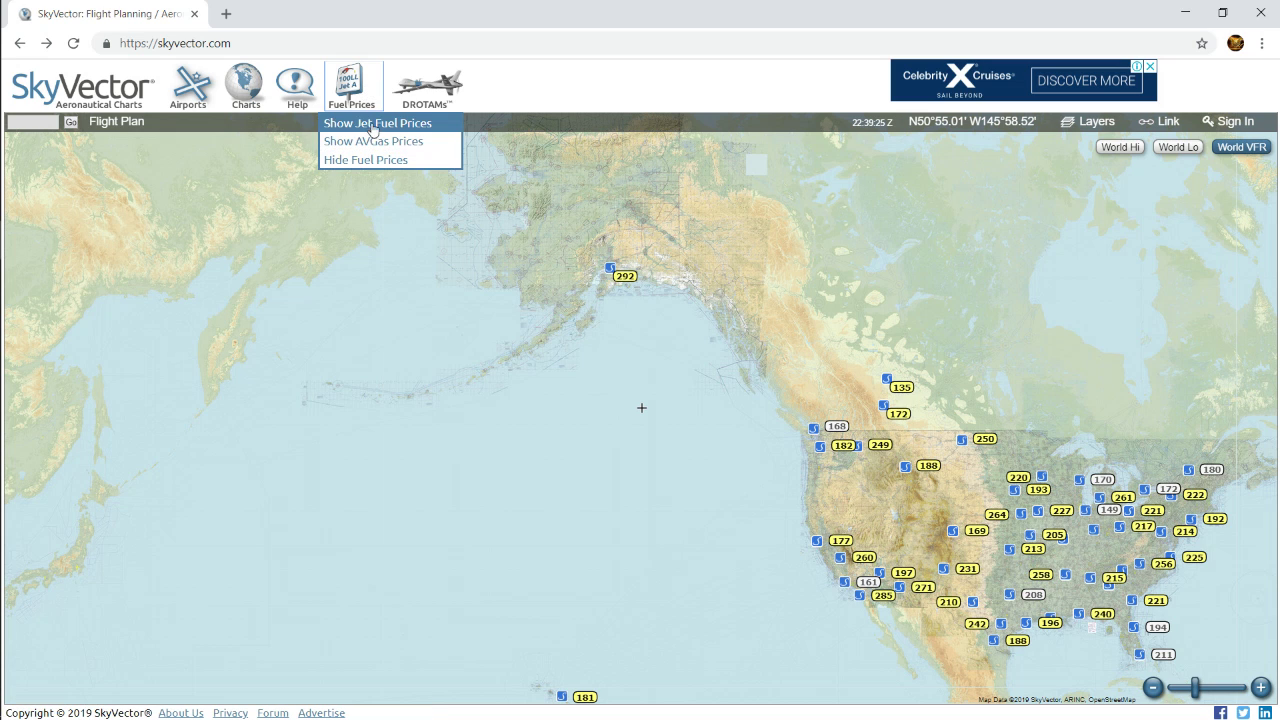
# Filter Jet fuel prices by AVTrip rewards, US Government AirCard and the Signature network
pyautogui.click(374, 124)
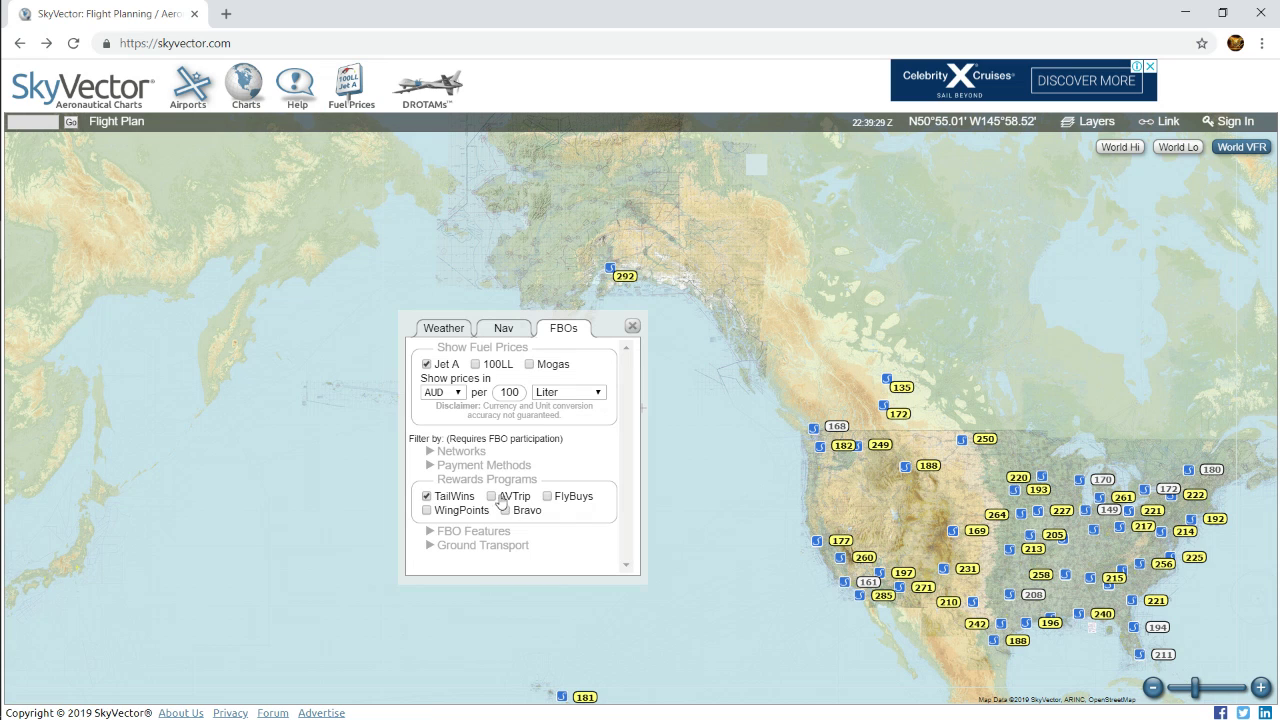
pyautogui.click(491, 496)
pyautogui.click(446, 465)
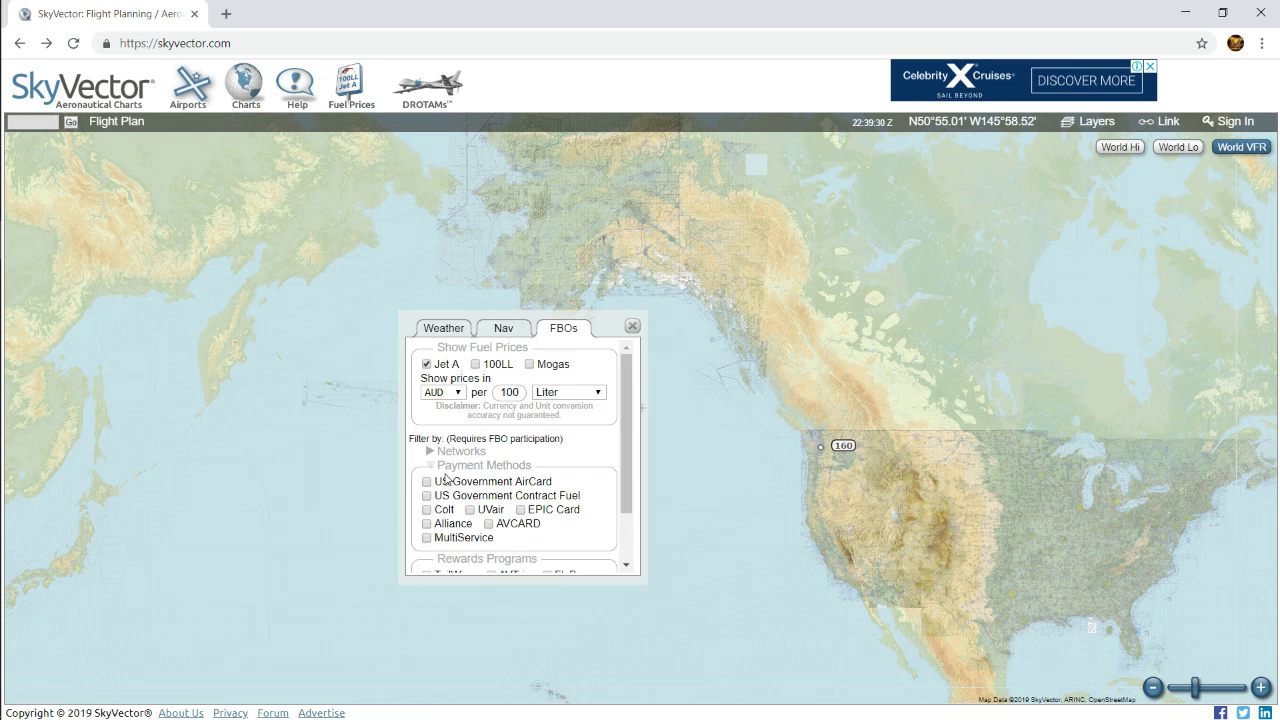
pyautogui.click(489, 523)
pyautogui.click(462, 482)
pyautogui.click(443, 457)
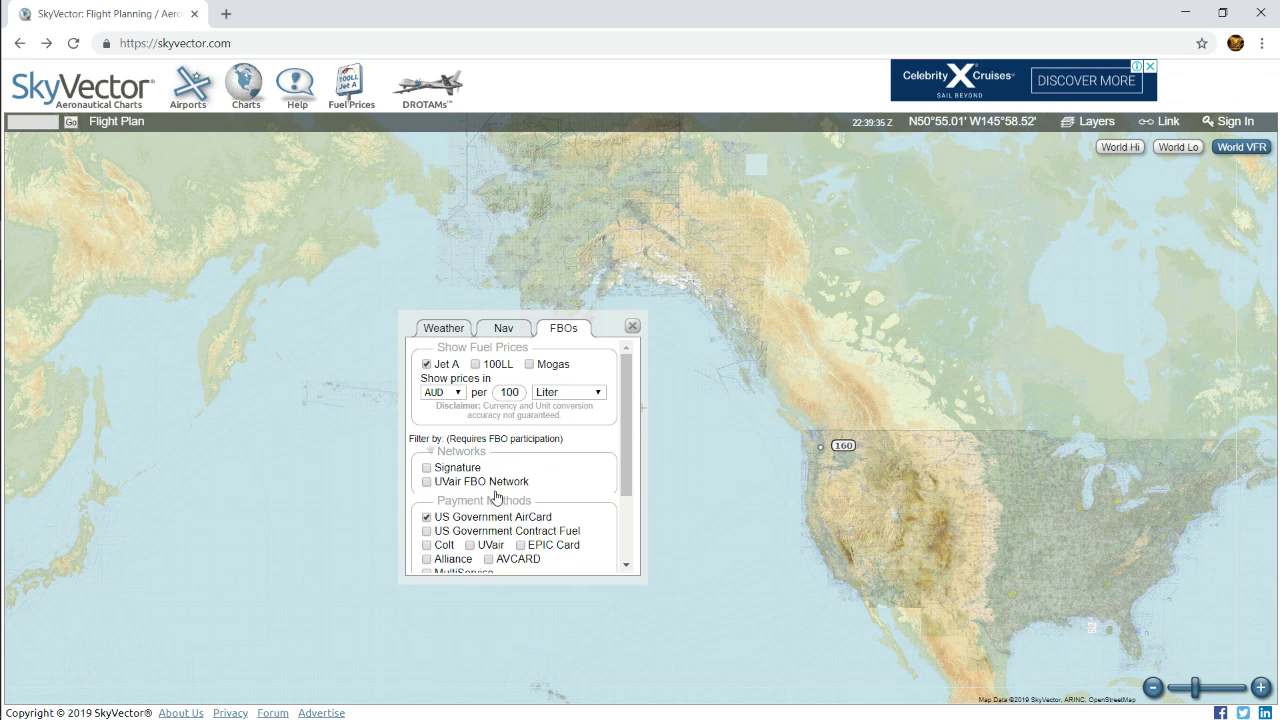
pyautogui.click(427, 468)
# Pan toward Indonesia and Australia and collapse all the FBO filter sections
pyautogui.moveTo(697, 529); pyautogui.dragTo(1246, 186)
pyautogui.moveTo(937, 532); pyautogui.dragTo(1057, 277)
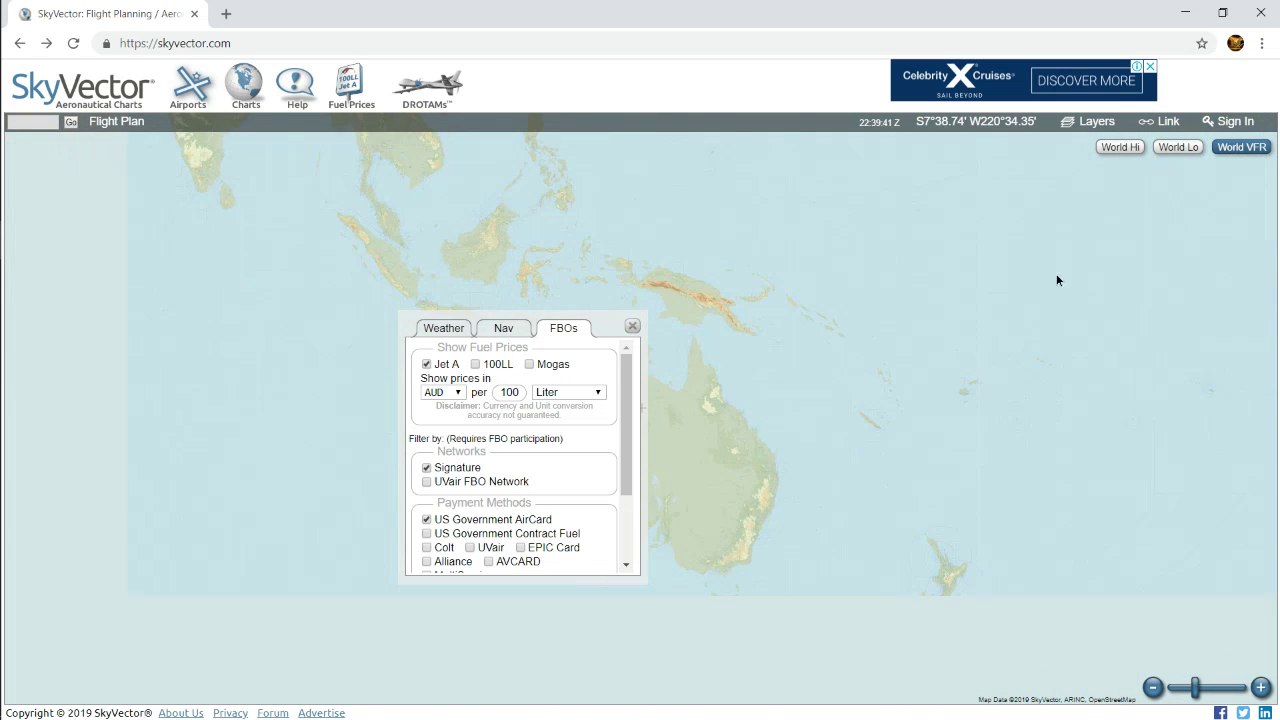
pyautogui.click(454, 455)
pyautogui.click(455, 465)
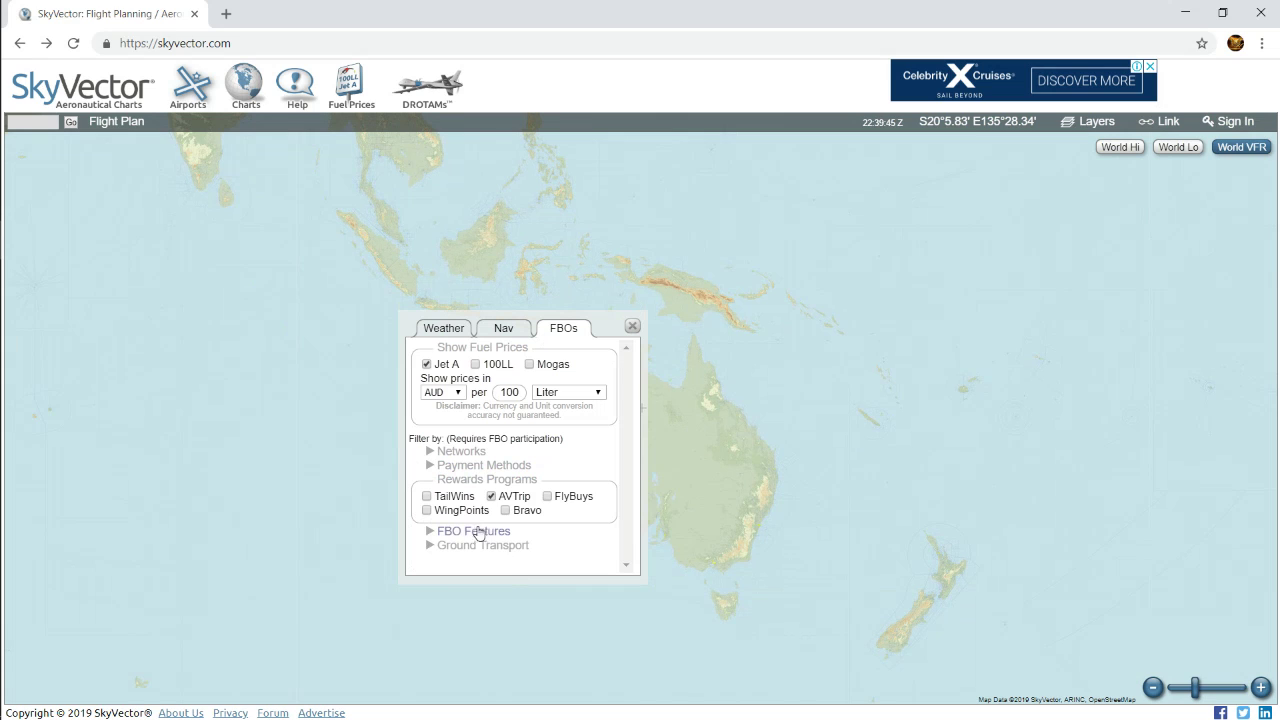
pyautogui.click(459, 533)
pyautogui.click(459, 532)
pyautogui.click(484, 479)
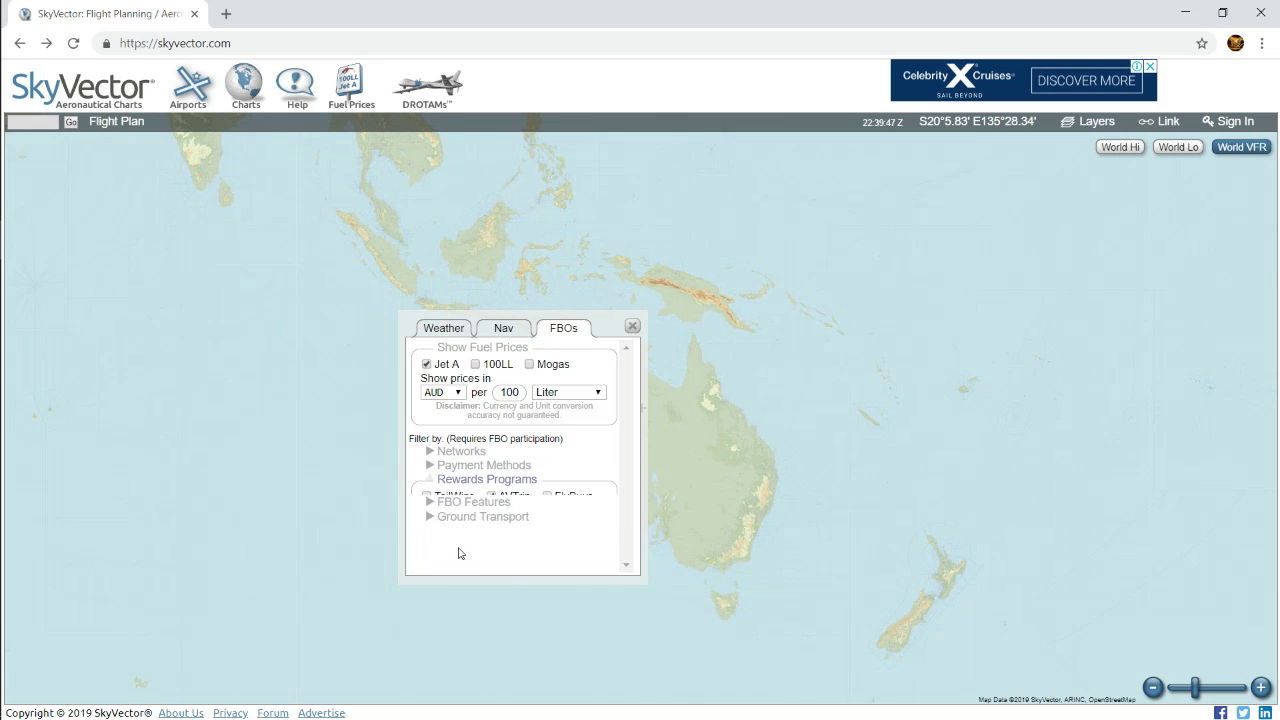
pyautogui.click(477, 510)
pyautogui.click(480, 508)
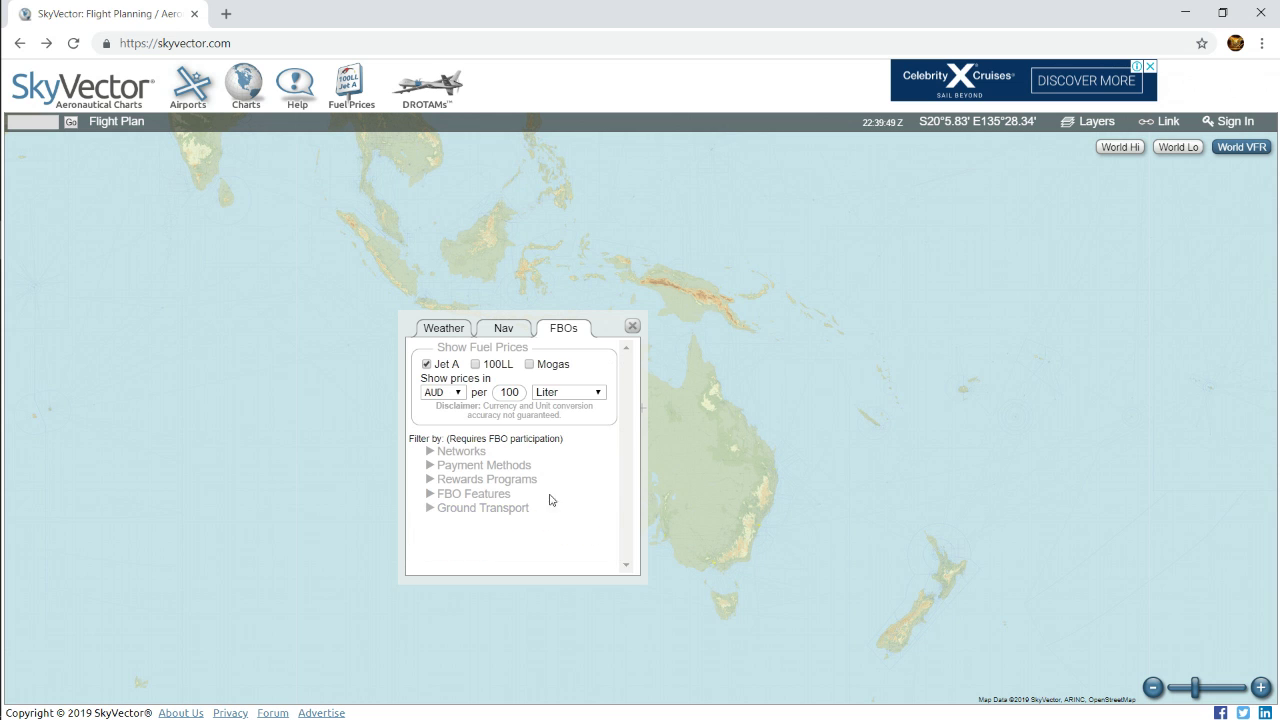
# Close the FBO settings and zoom in centred on the Queensland coast
pyautogui.click(634, 326)
pyautogui.scroll(2, 747, 479)
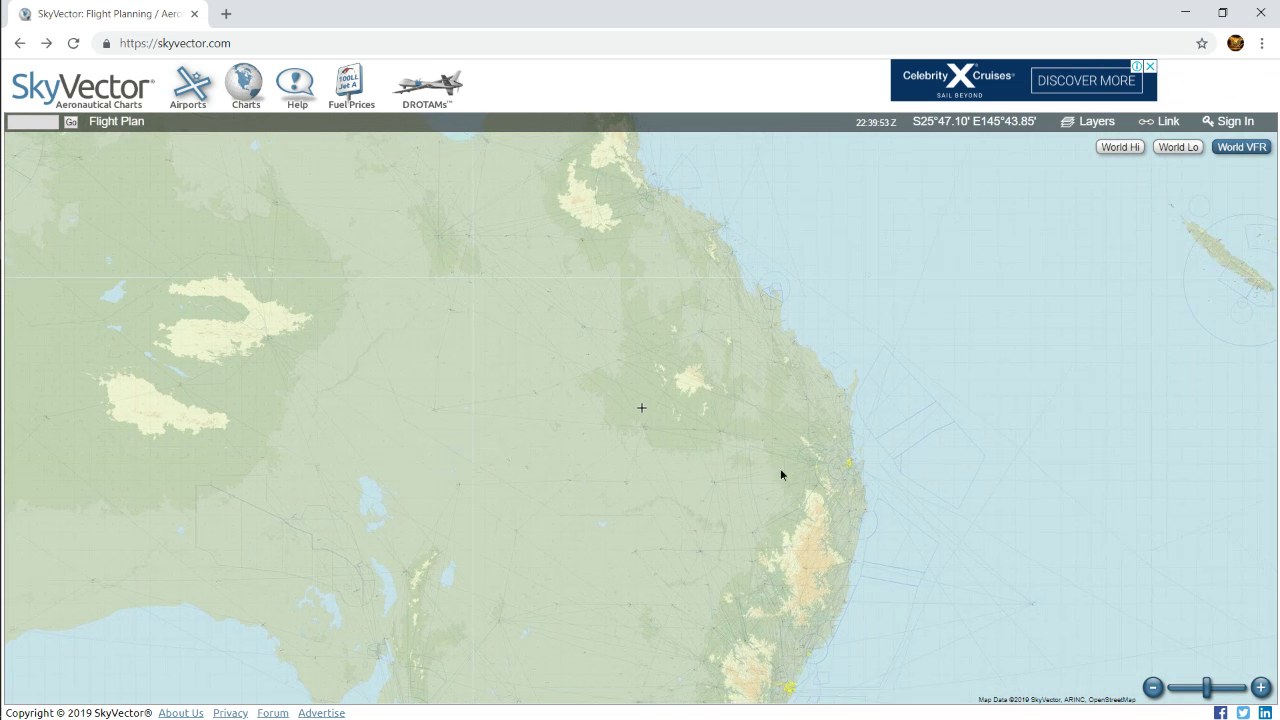
pyautogui.moveTo(780, 474); pyautogui.dragTo(687, 456)
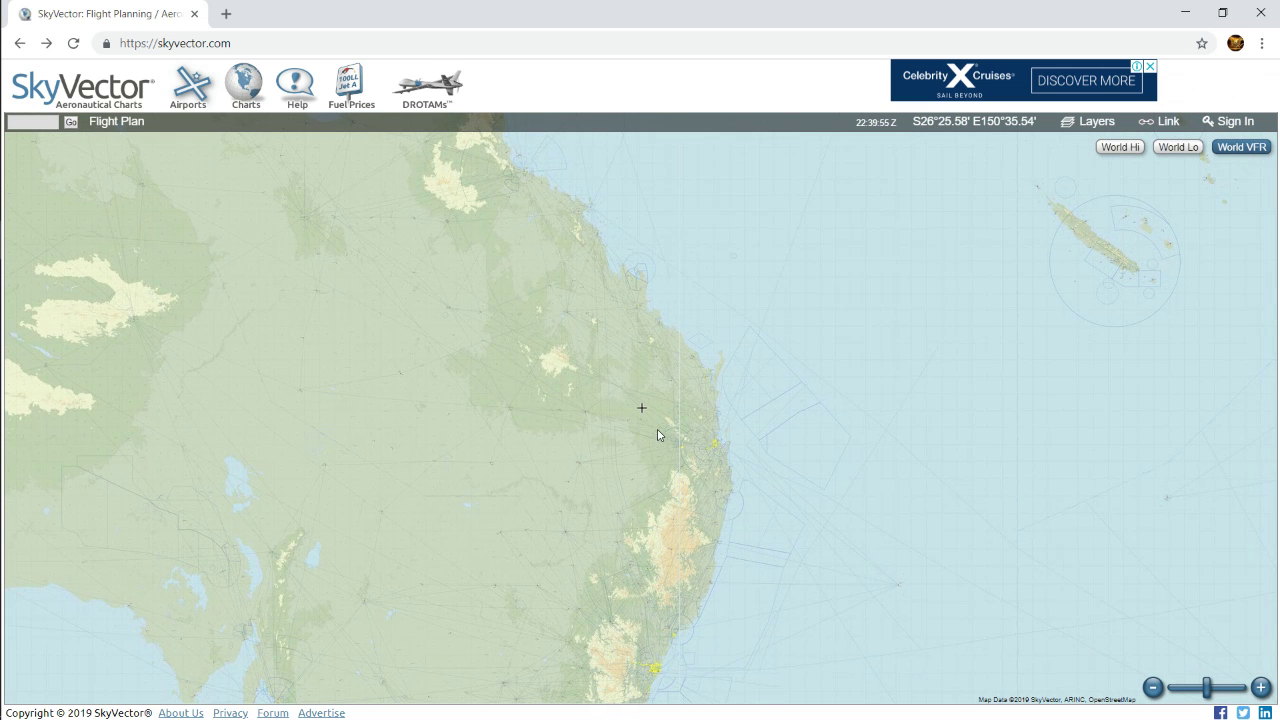
# Bring up the Airports lookup page and scroll through its country list
pyautogui.click(192, 80)
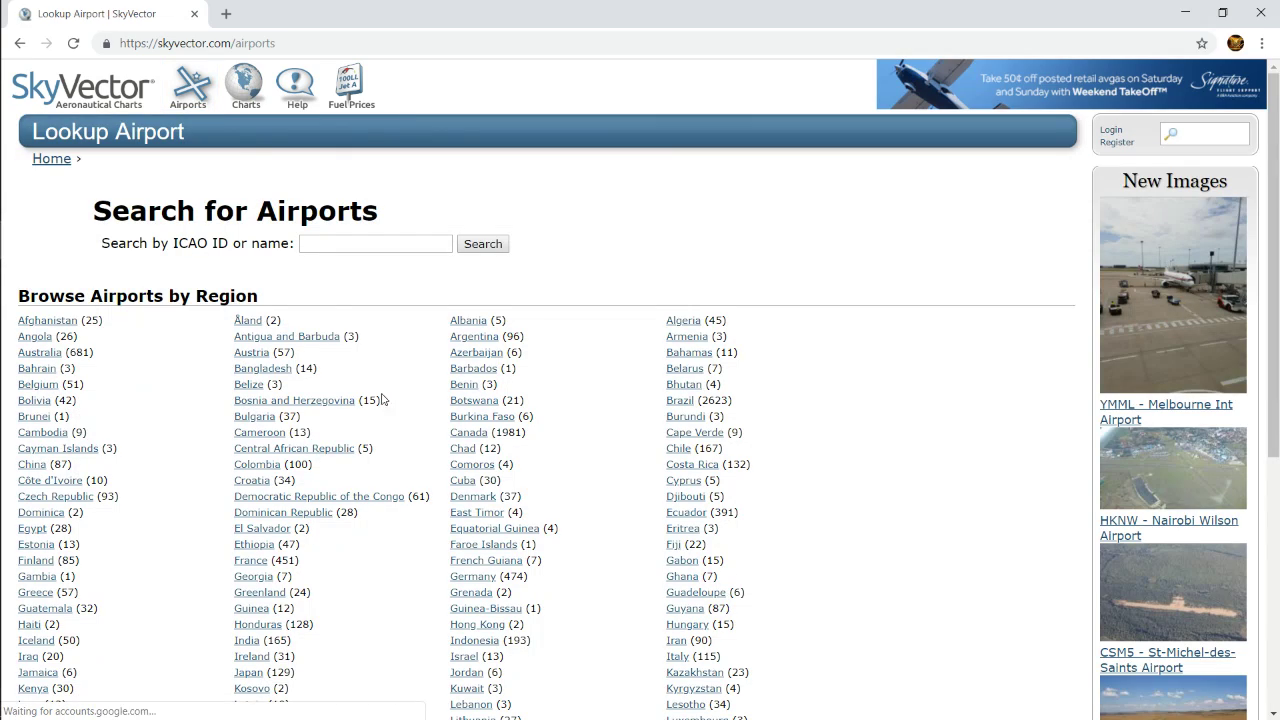
pyautogui.scroll(-5, 381, 400)
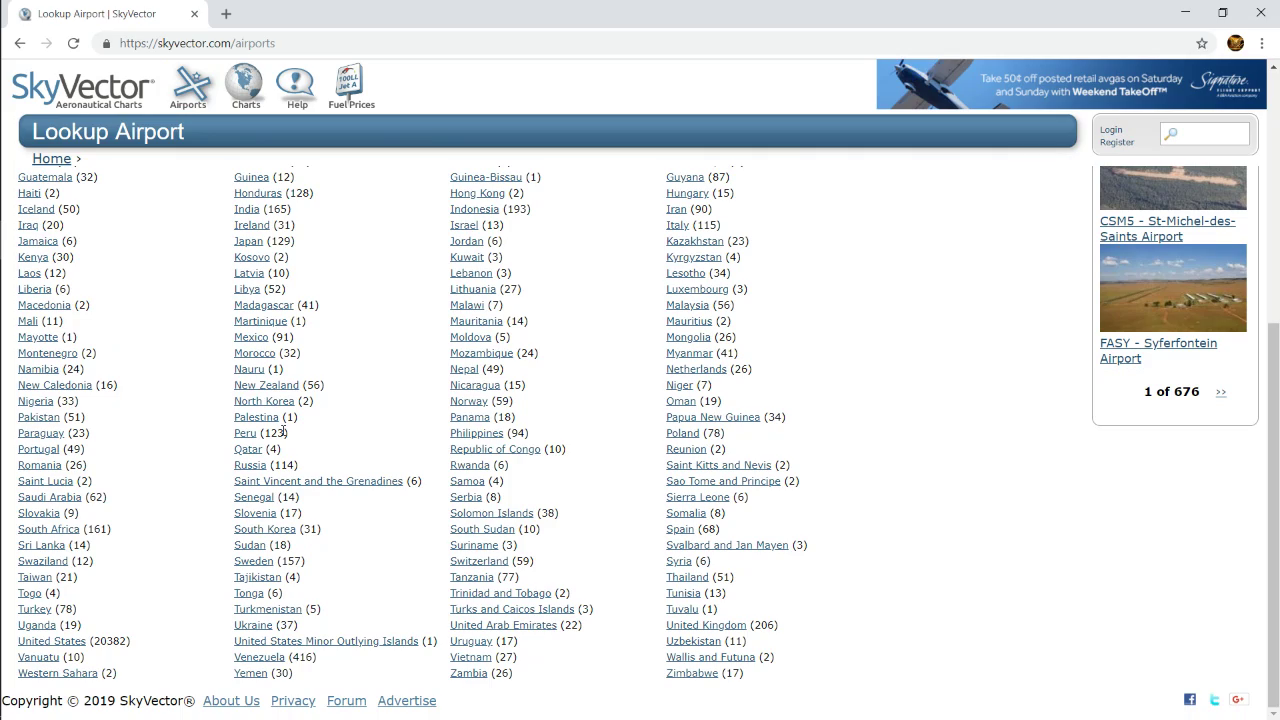
pyautogui.scroll(4, 284, 432)
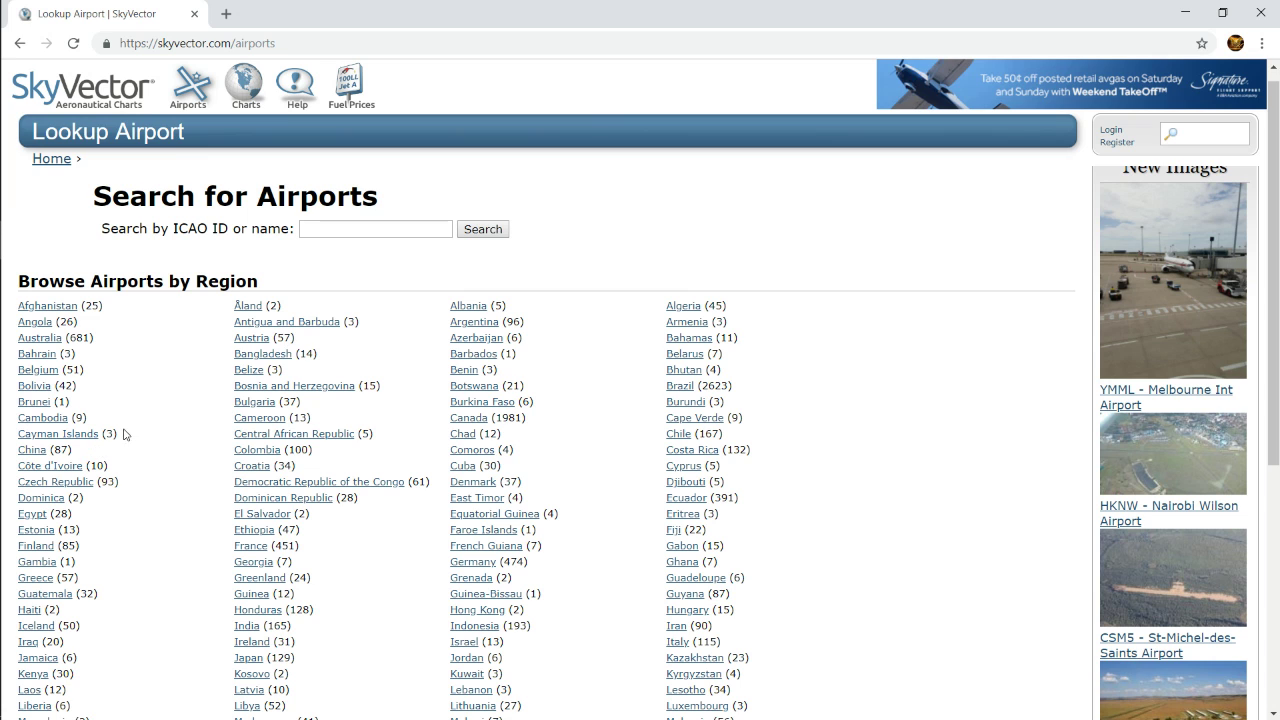
pyautogui.scroll(-1, 139, 388)
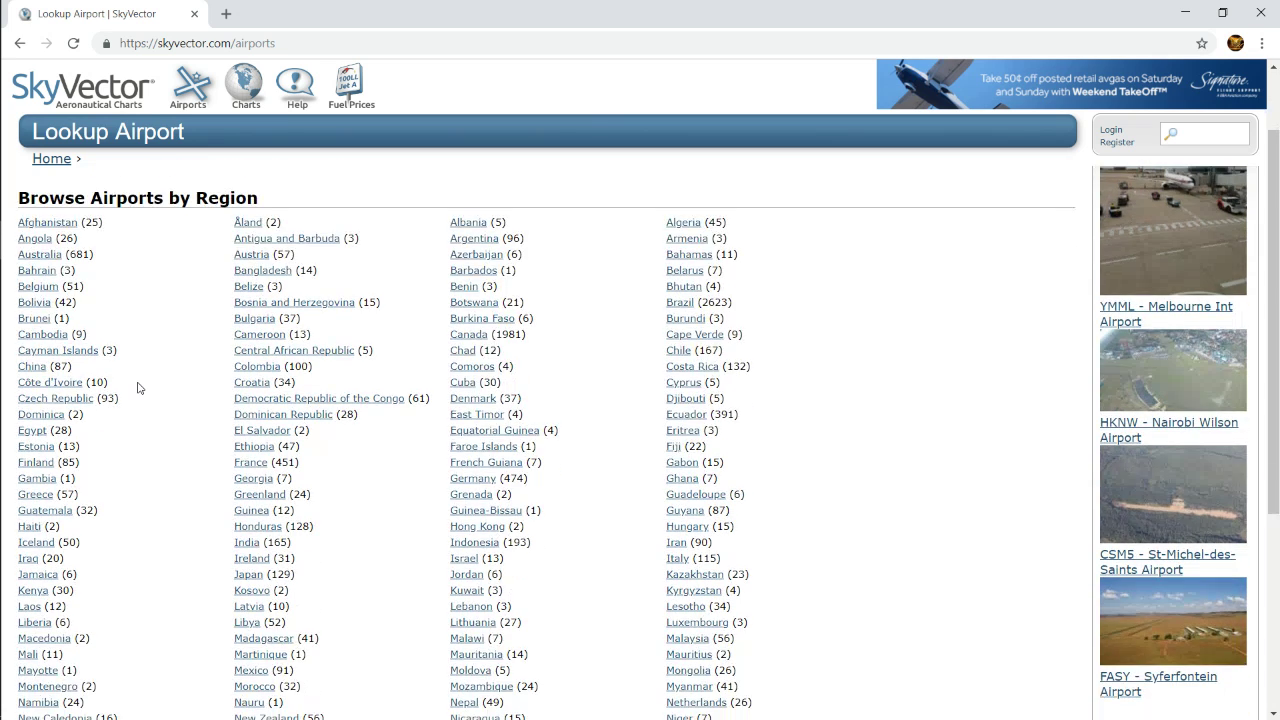
# Choose Australia, then Queensland, and scroll down to YBBN Brisbane and YBCG Gold Coast
pyautogui.click(42, 259)
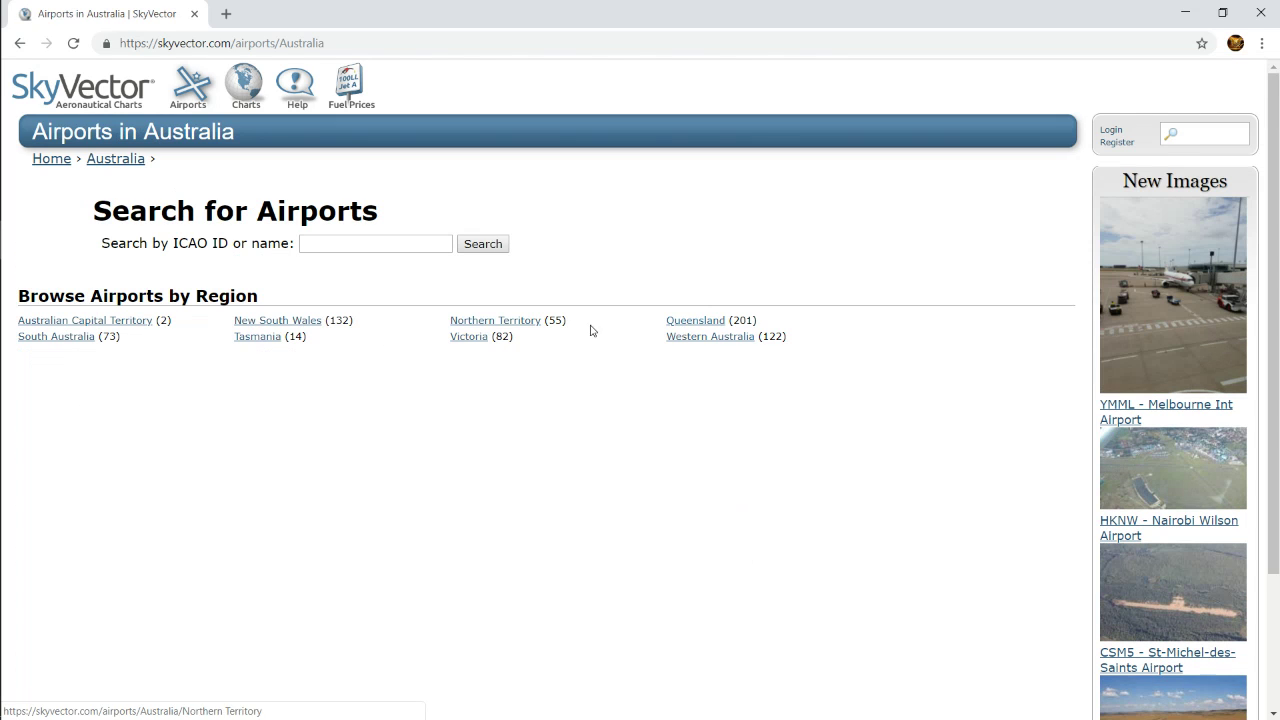
pyautogui.click(676, 322)
pyautogui.scroll(-8, 251, 509)
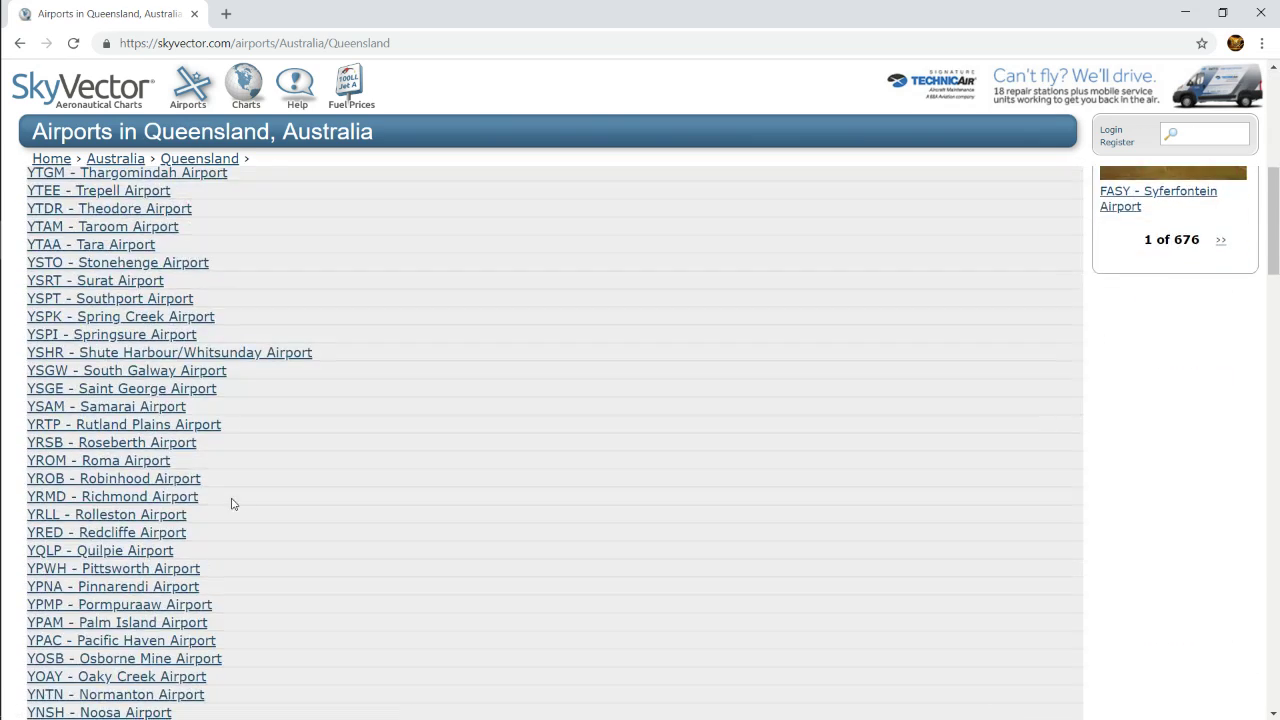
pyautogui.scroll(-15, 176, 521)
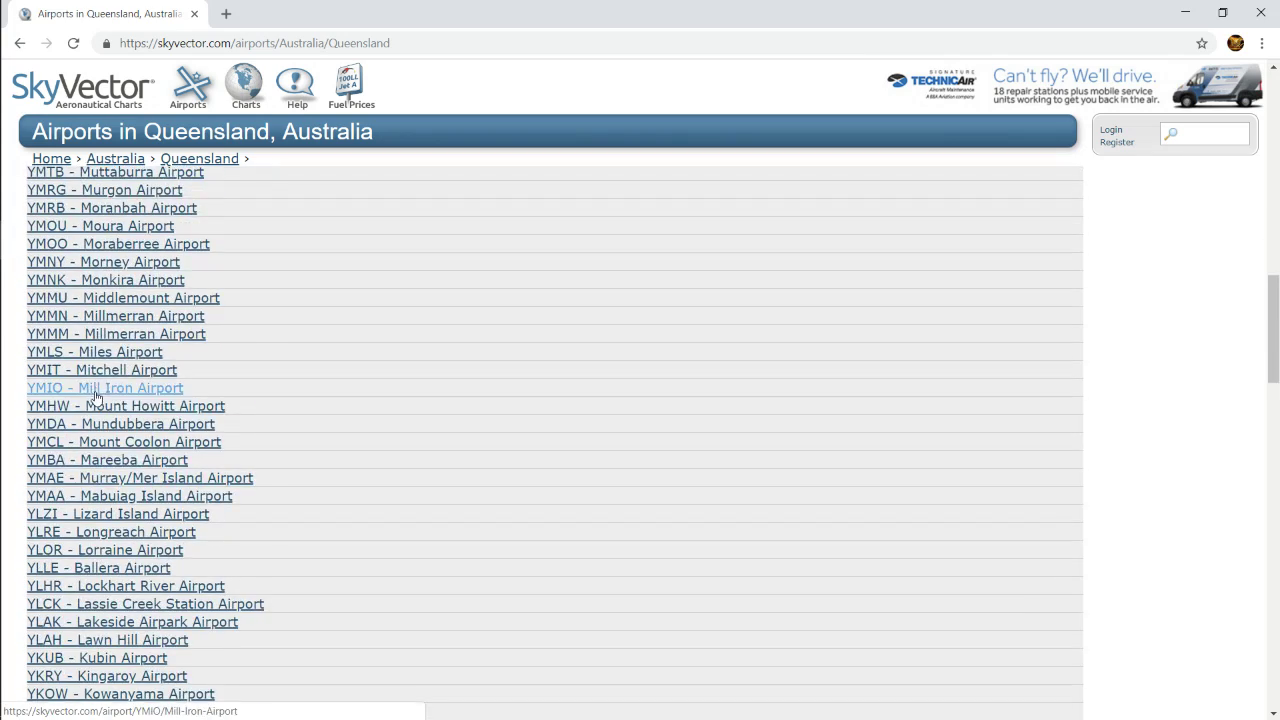
pyautogui.scroll(-10, 93, 408)
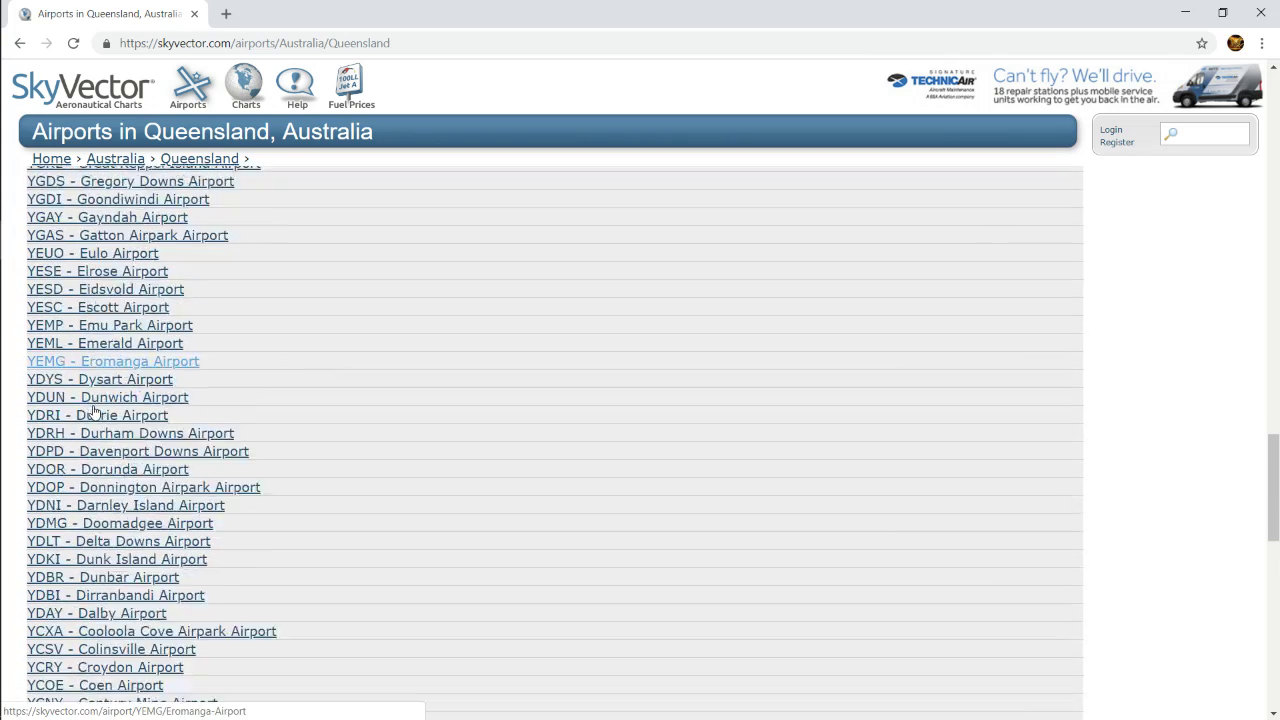
pyautogui.scroll(-4, 93, 432)
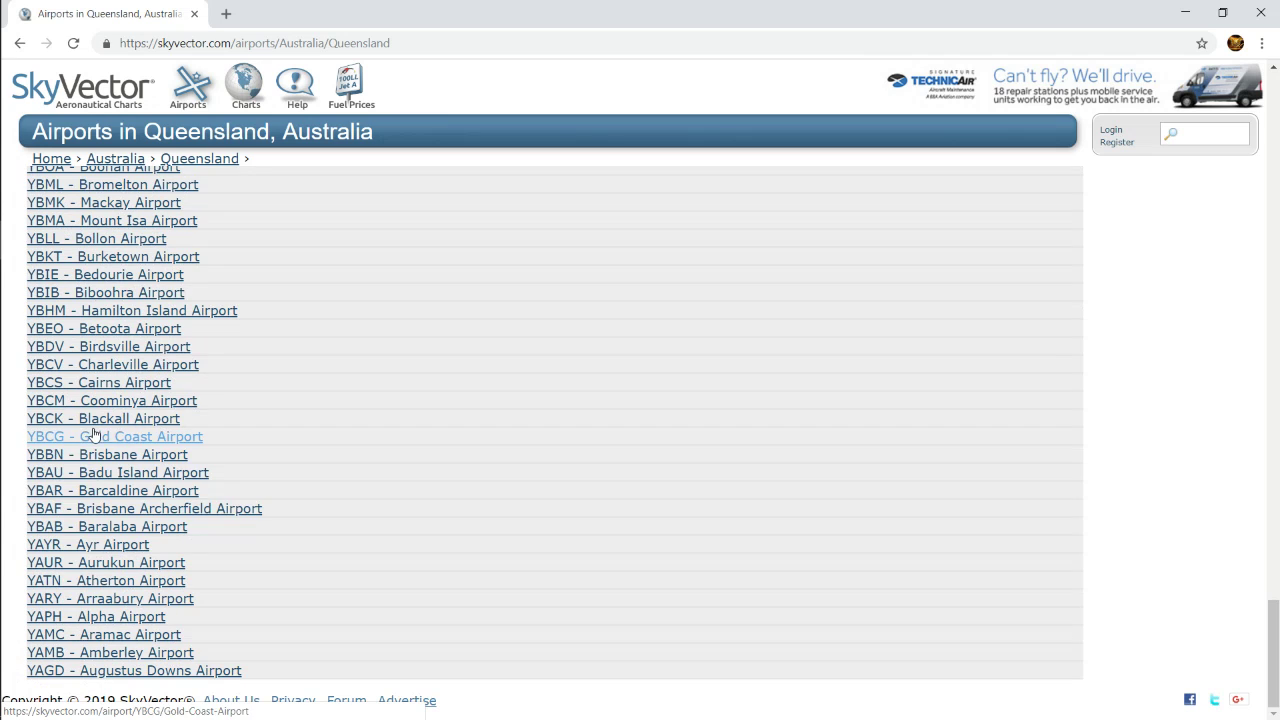
# Open the YBBN Brisbane Airport page and highlight its Ground Control and Tower frequencies
pyautogui.click(136, 459)
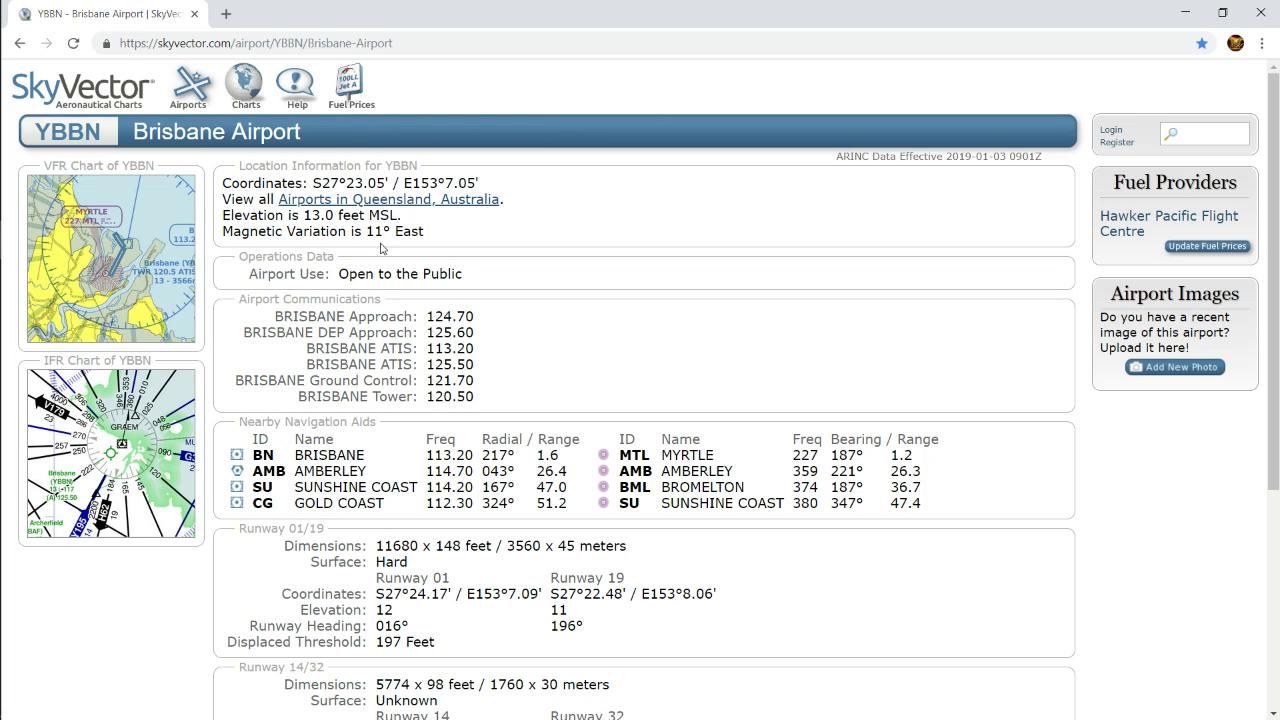
pyautogui.moveTo(477, 397); pyautogui.dragTo(477, 366)
pyautogui.scroll(-2, 518, 276)
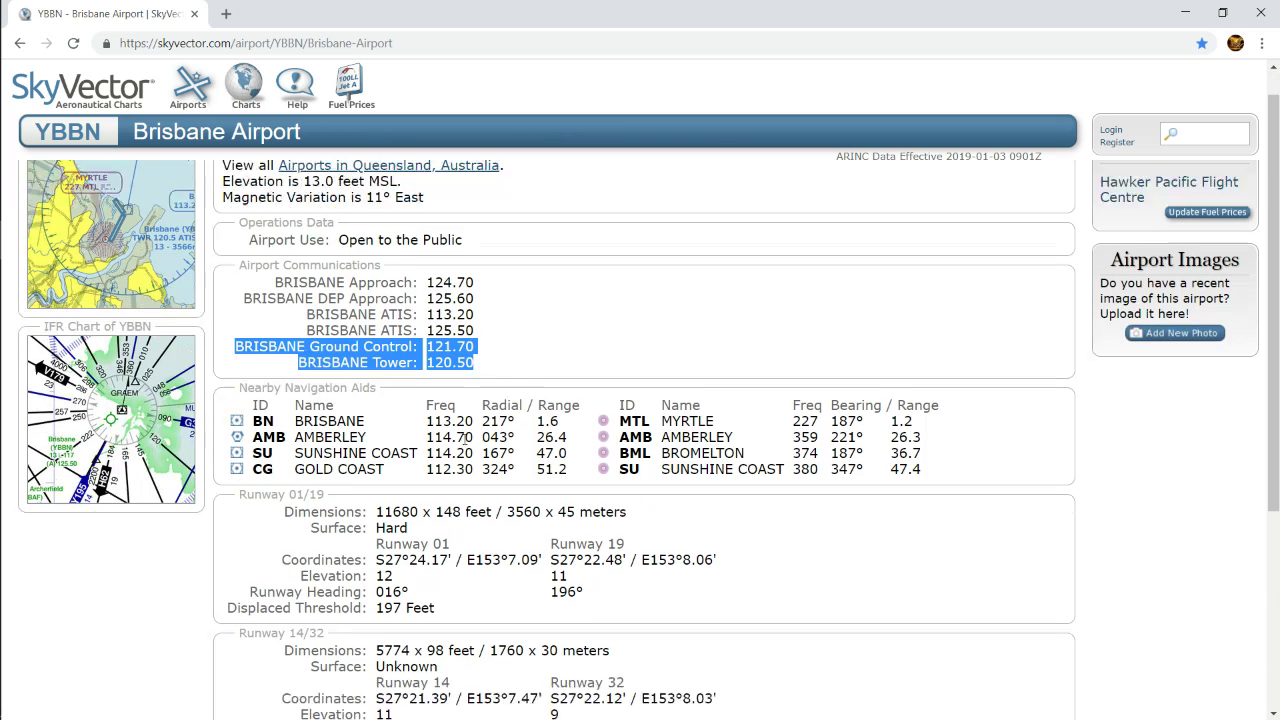
pyautogui.scroll(2, 322, 296)
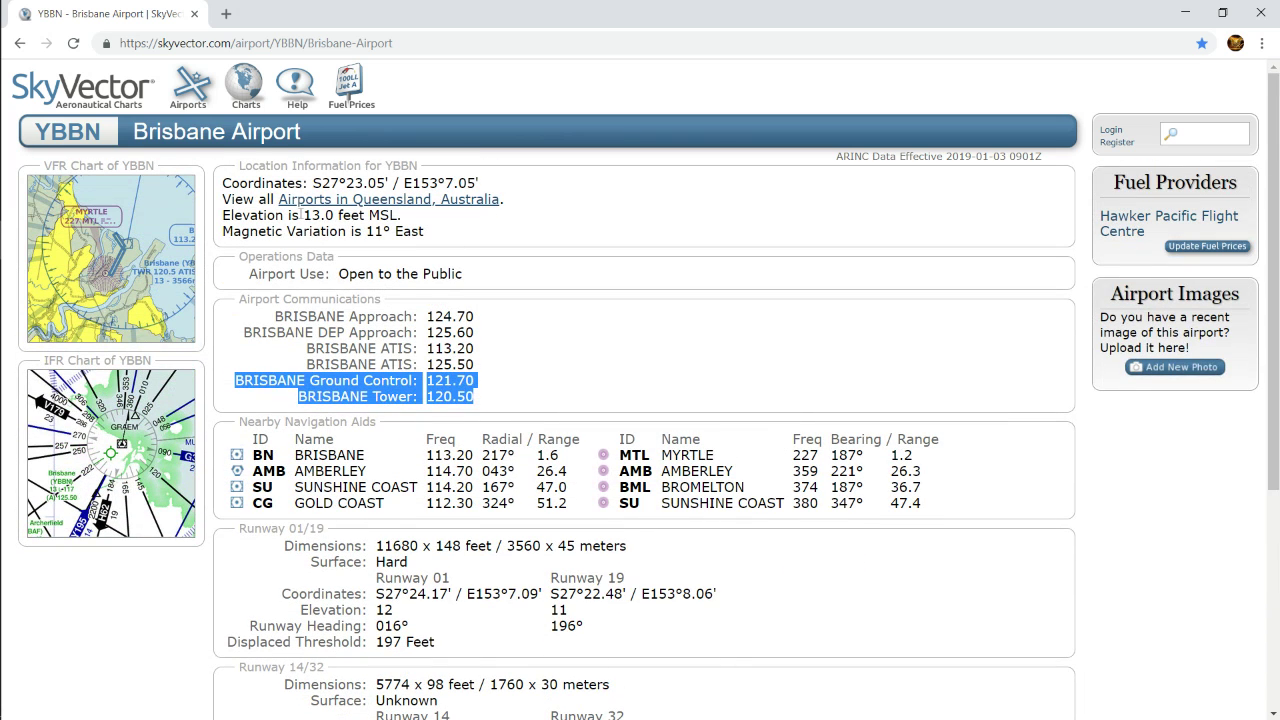
pyautogui.moveTo(303, 215); pyautogui.dragTo(357, 265)
pyautogui.click(717, 615)
# Highlight the Runway 01 elevation, the airport communication frequencies and the nearby navigation aids
pyautogui.scroll(-1, 632, 559)
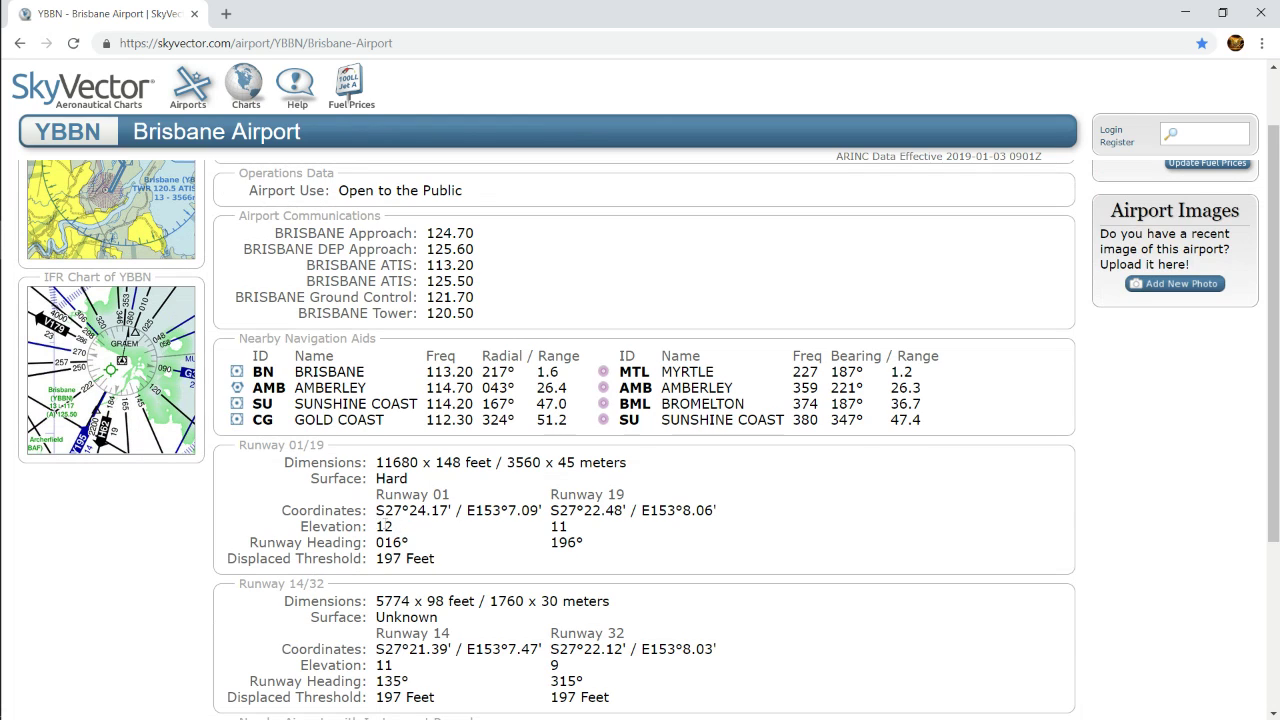
pyautogui.doubleClick(385, 528)
pyautogui.moveTo(280, 233); pyautogui.dragTo(545, 242)
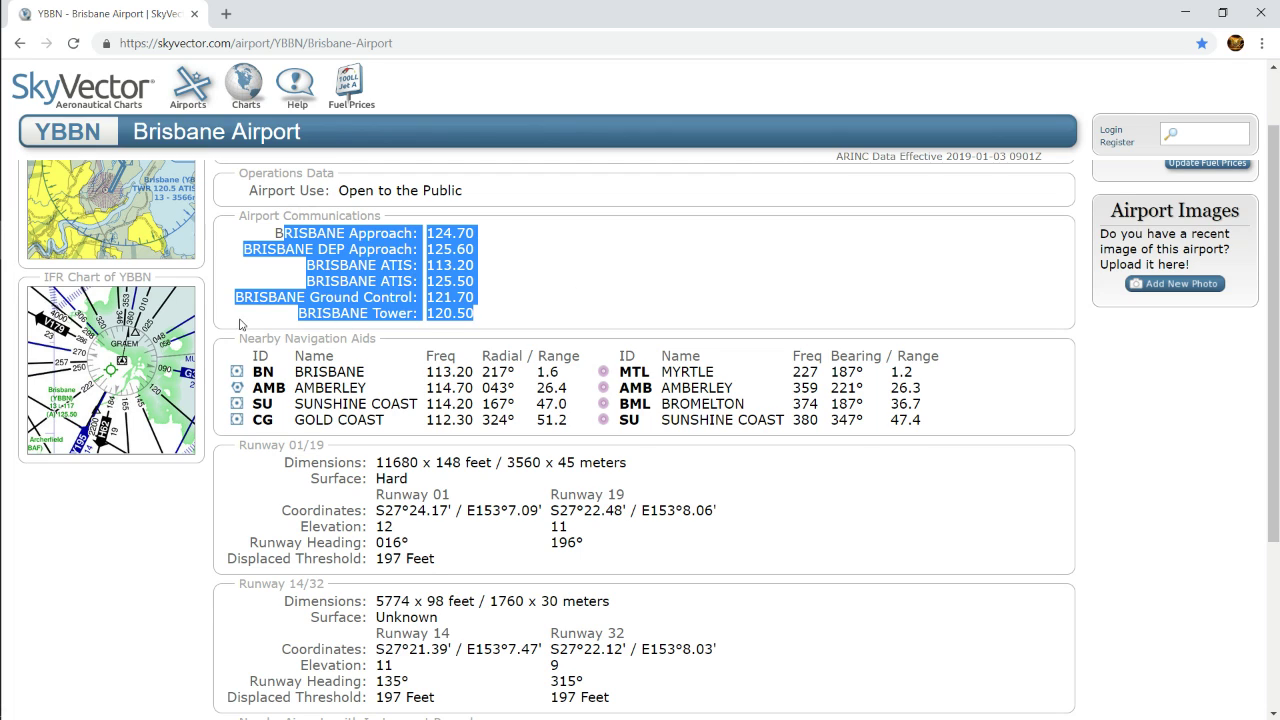
pyautogui.moveTo(163, 583); pyautogui.dragTo(295, 323)
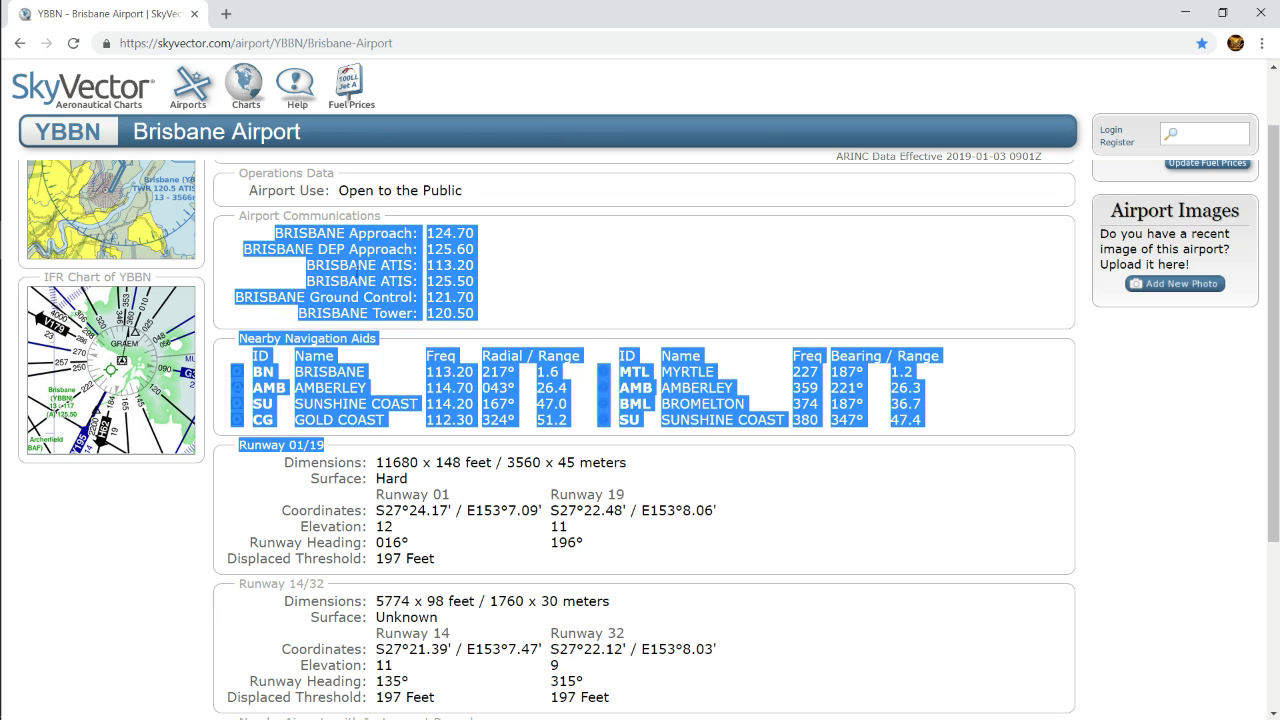
pyautogui.click(279, 234)
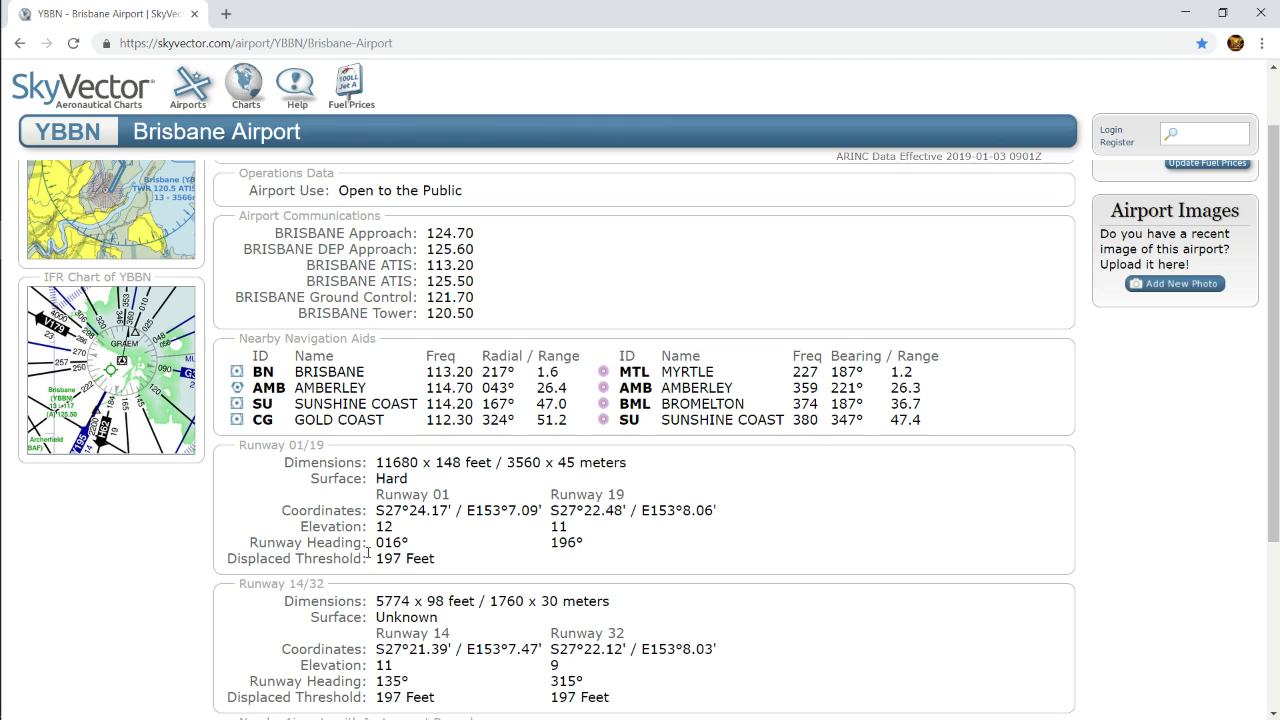
pyautogui.moveTo(584, 543); pyautogui.dragTo(545, 545)
pyautogui.doubleClick(437, 496)
pyautogui.moveTo(613, 495); pyautogui.dragTo(626, 495)
pyautogui.click(614, 458)
pyautogui.scroll(-2, 614, 458)
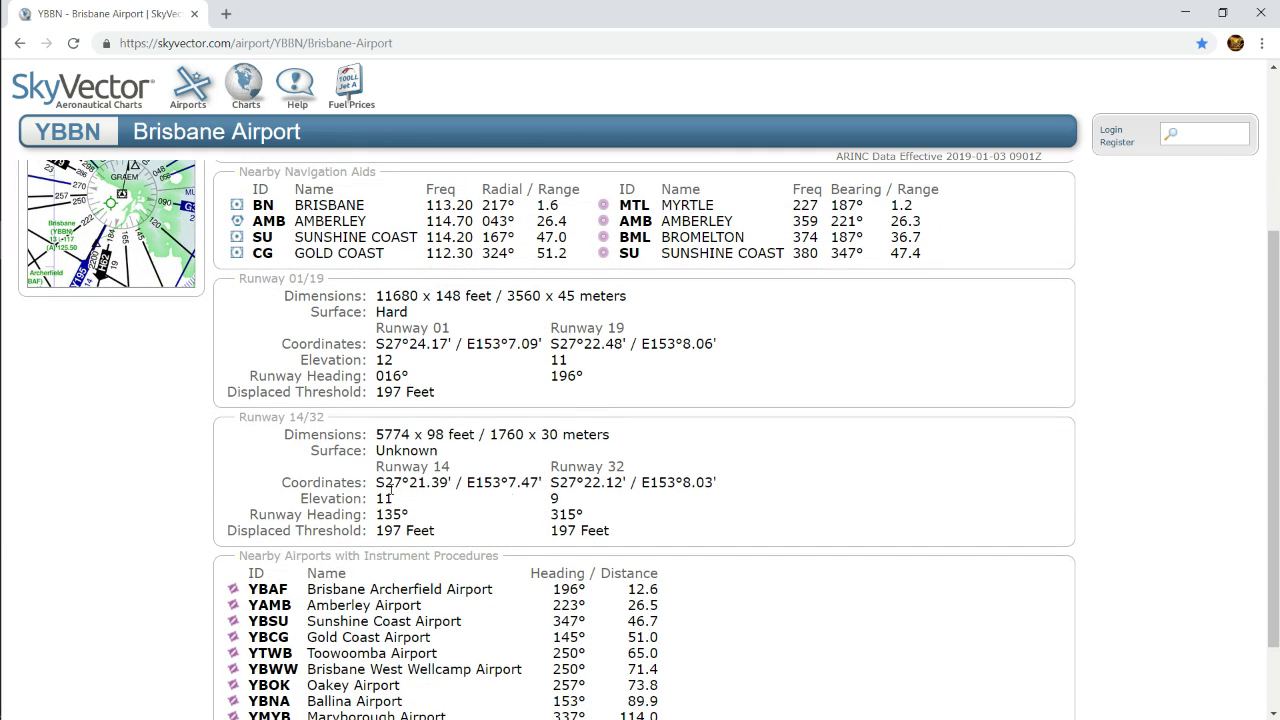
pyautogui.scroll(-1, 478, 540)
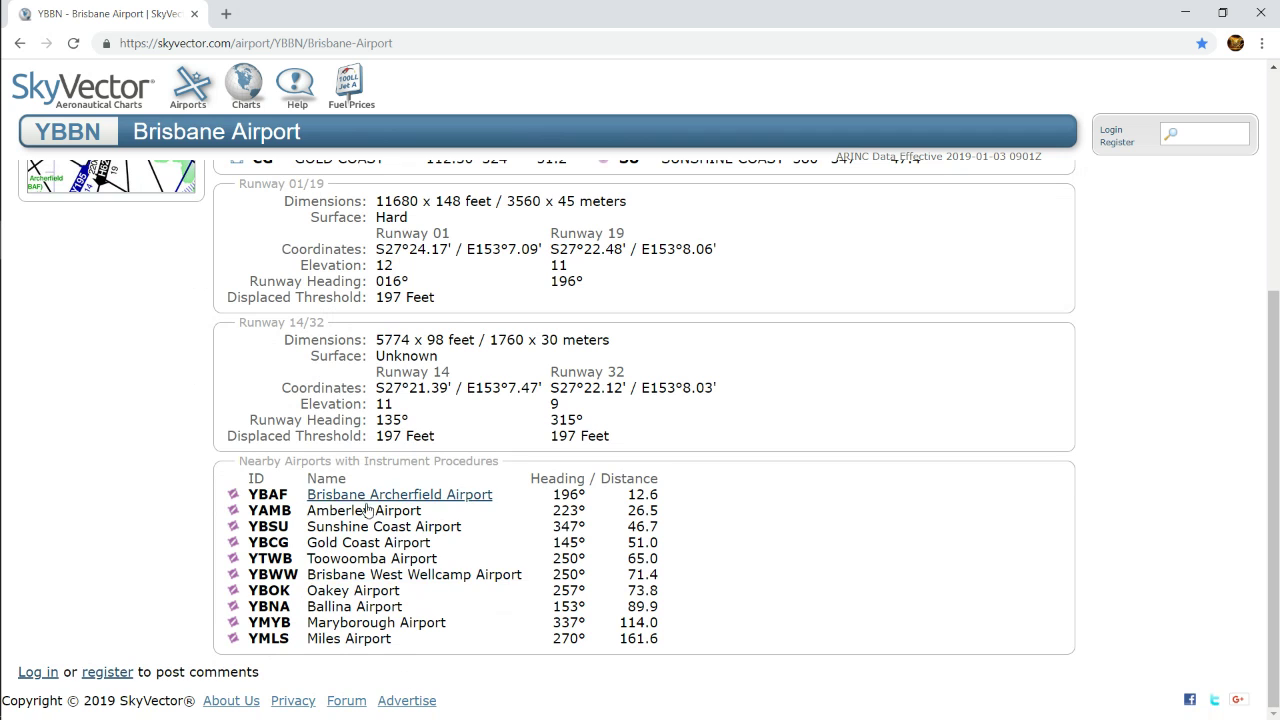
pyautogui.scroll(3, 383, 570)
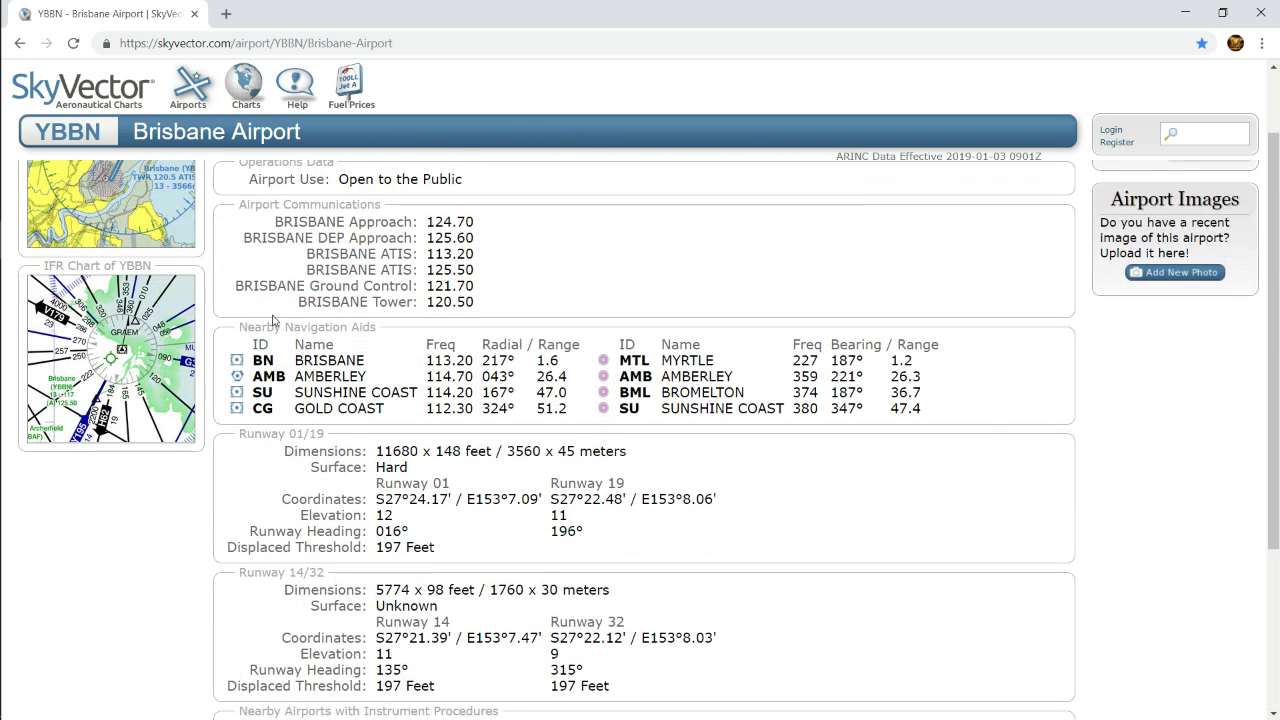
pyautogui.scroll(-2, 330, 633)
pyautogui.scroll(-1, 330, 633)
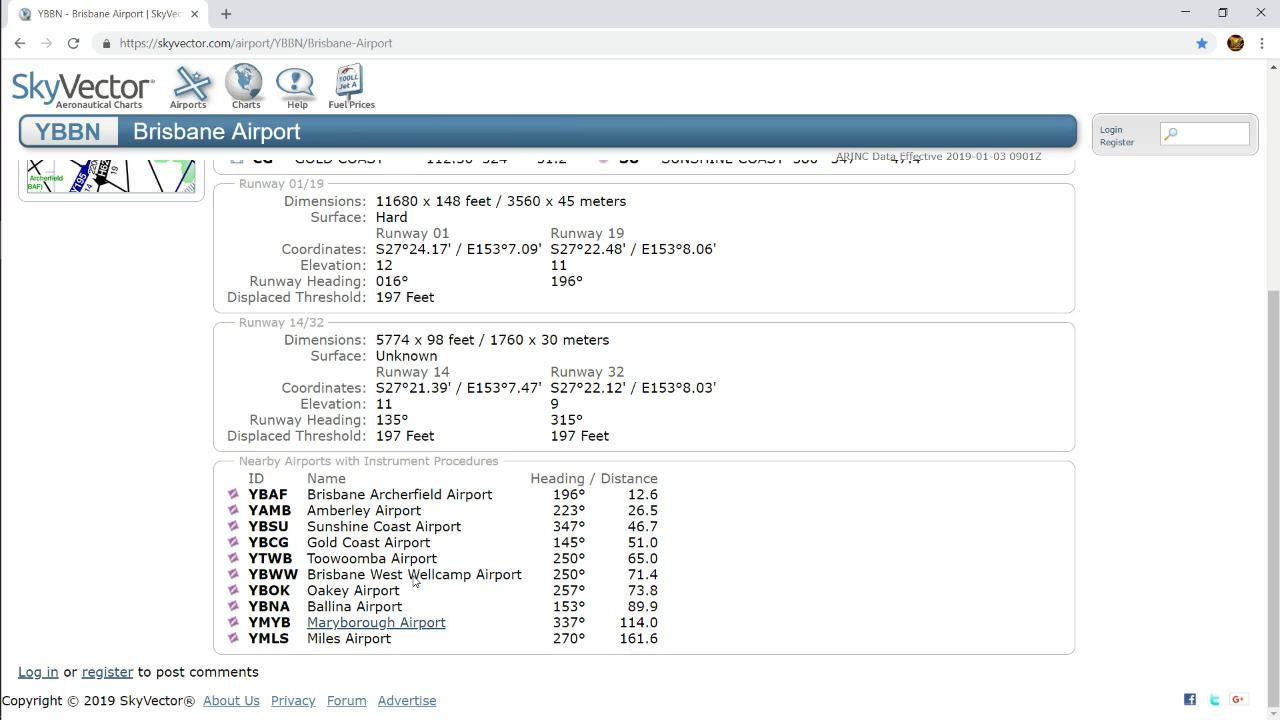
pyautogui.scroll(4, 839, 549)
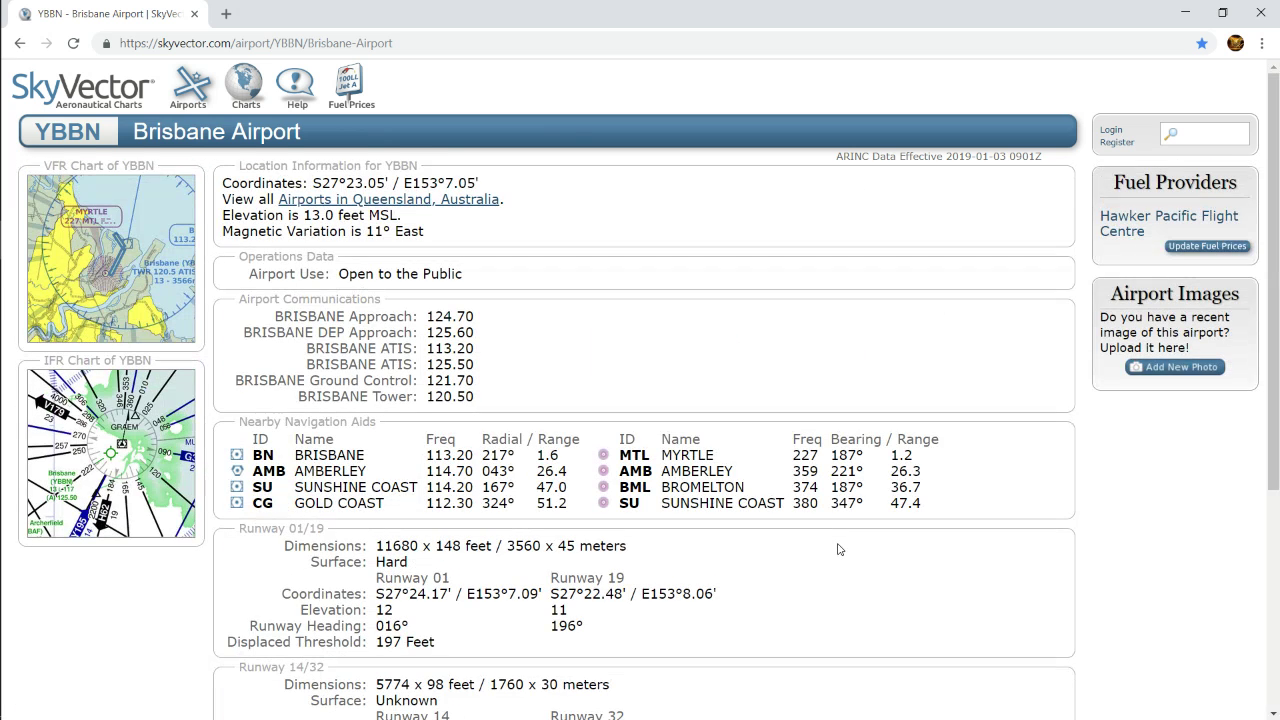